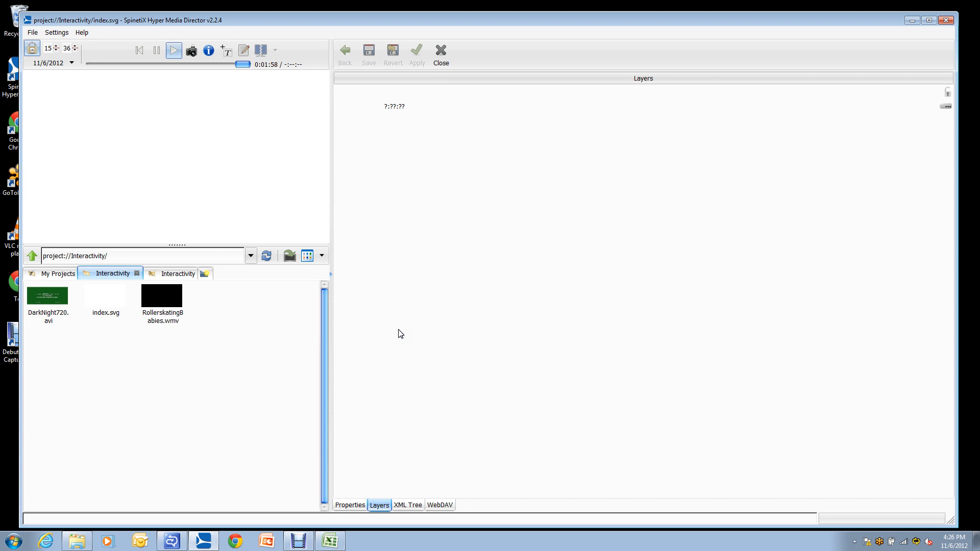
# Examine the media files in the Interactivity project and the available interactivity templates, especially menu_buttons.svg and menu_media.svg
pyautogui.click(47, 293)
pyautogui.click(178, 306)
pyautogui.click(174, 350)
pyautogui.click(179, 274)
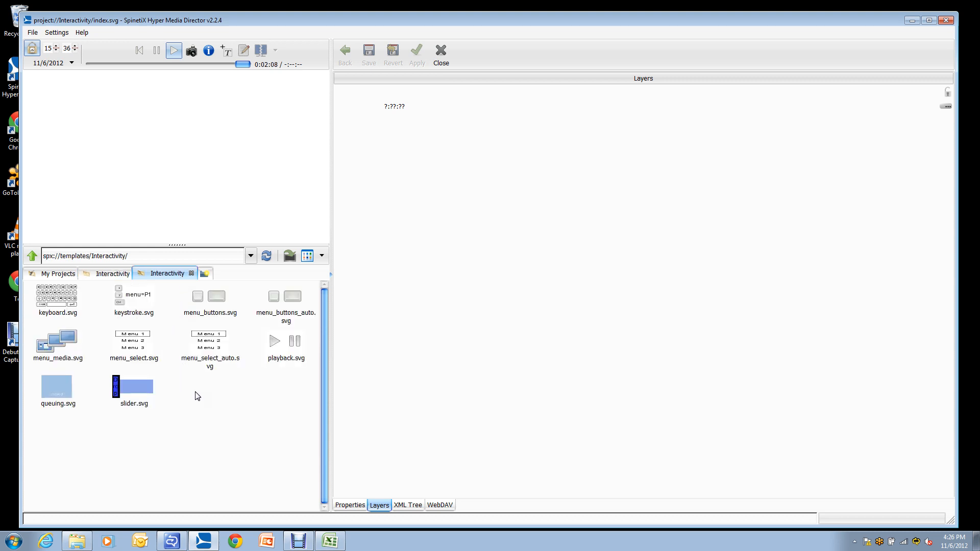
pyautogui.click(215, 299)
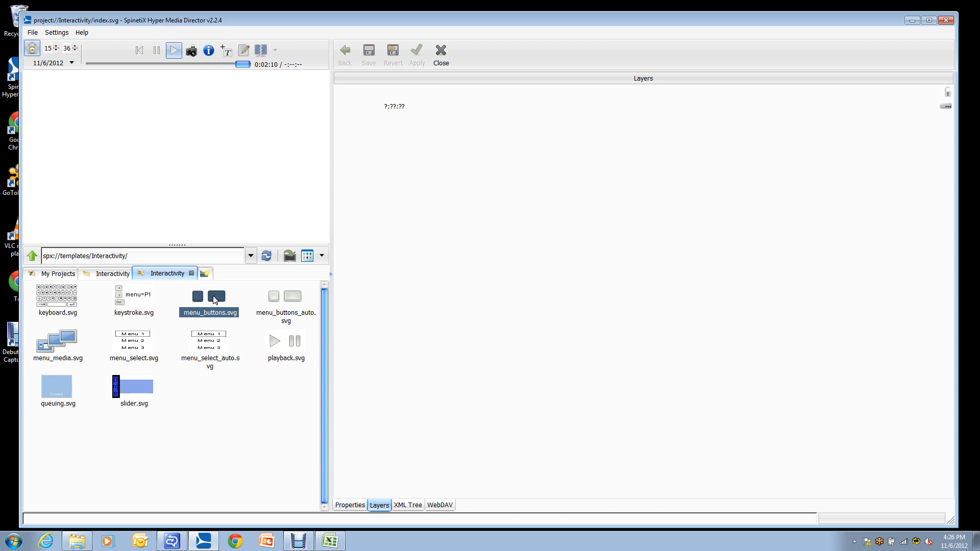
pyautogui.click(51, 348)
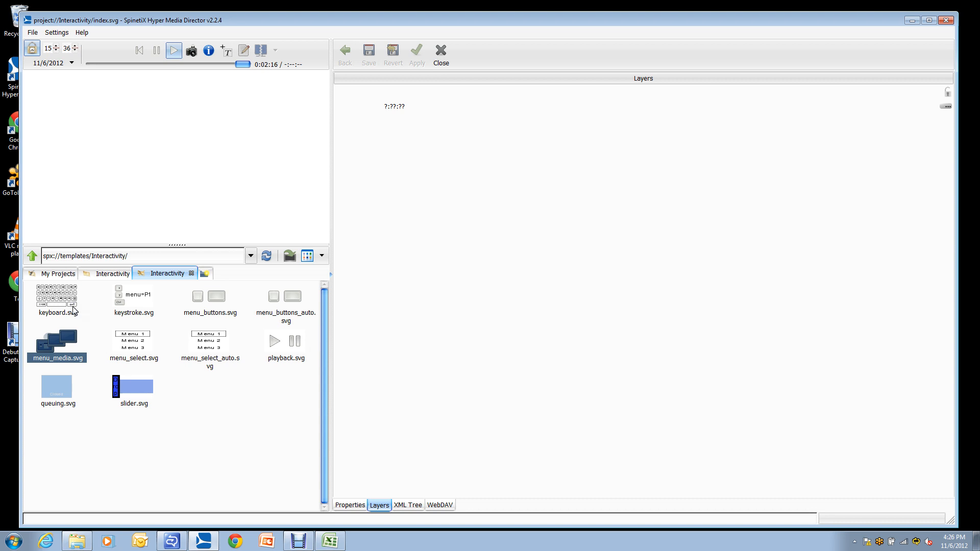
pyautogui.click(207, 409)
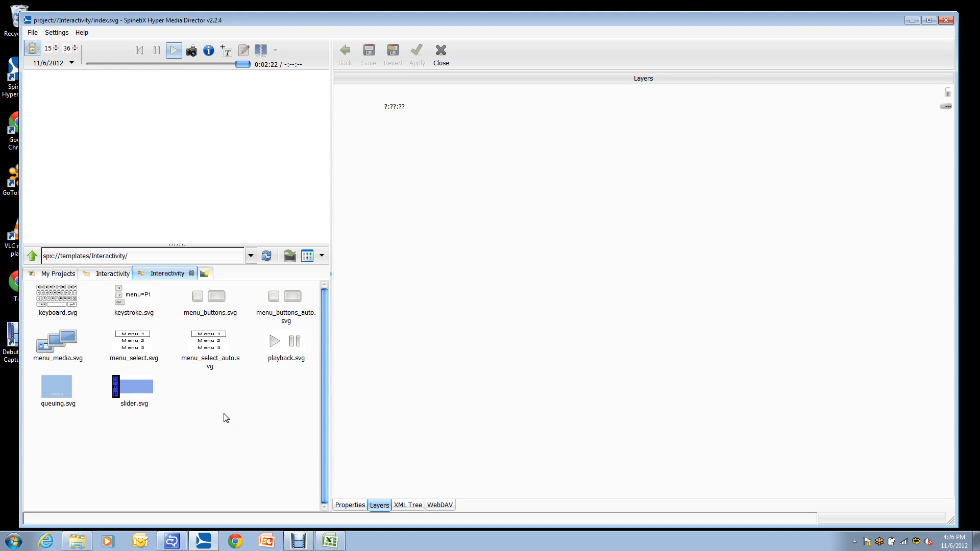
pyautogui.click(106, 276)
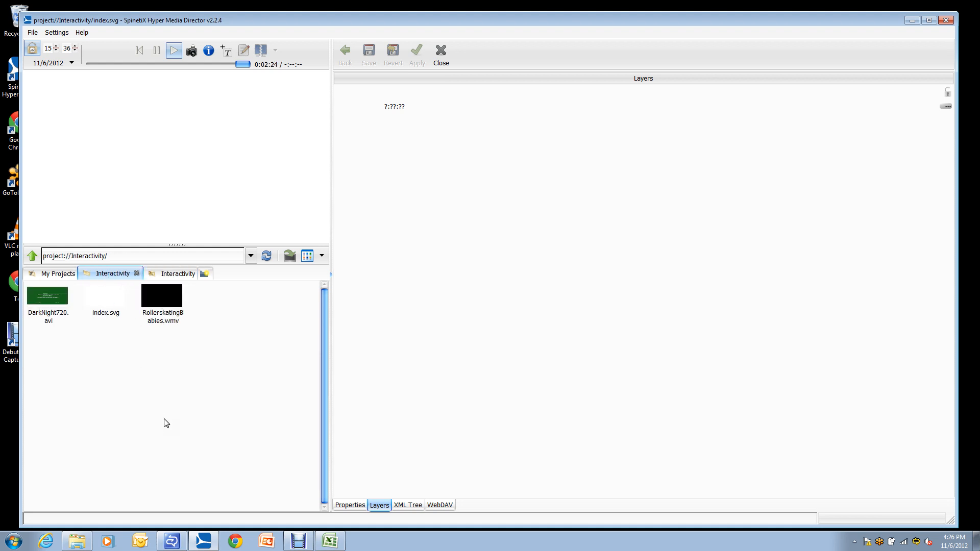
pyautogui.click(166, 276)
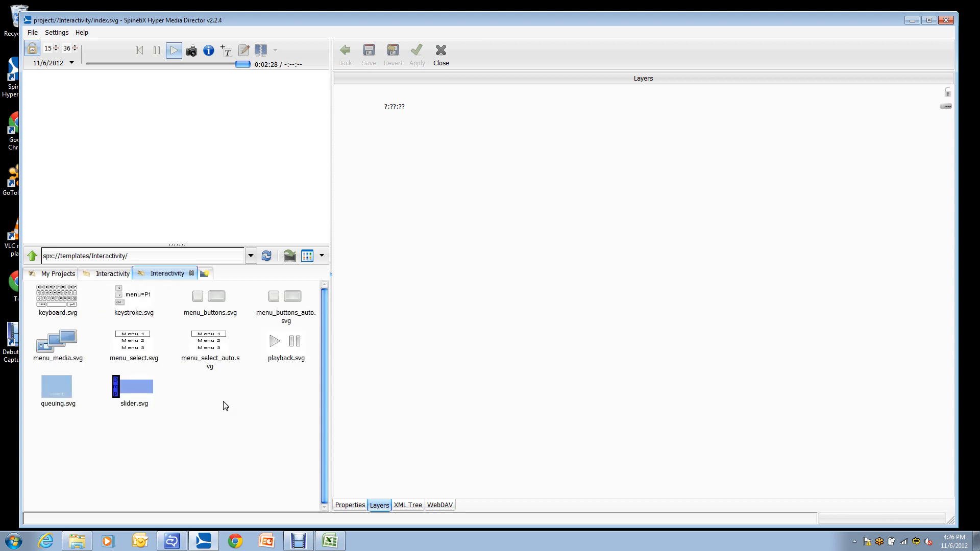
# Copy the menu_media.svg and menu_buttons.svg templates into the Interactivity project and add both as layers of index.svg
pyautogui.click(72, 351)
pyautogui.keyDown('ctrl'); pyautogui.click(213, 302); pyautogui.keyUp('ctrl')
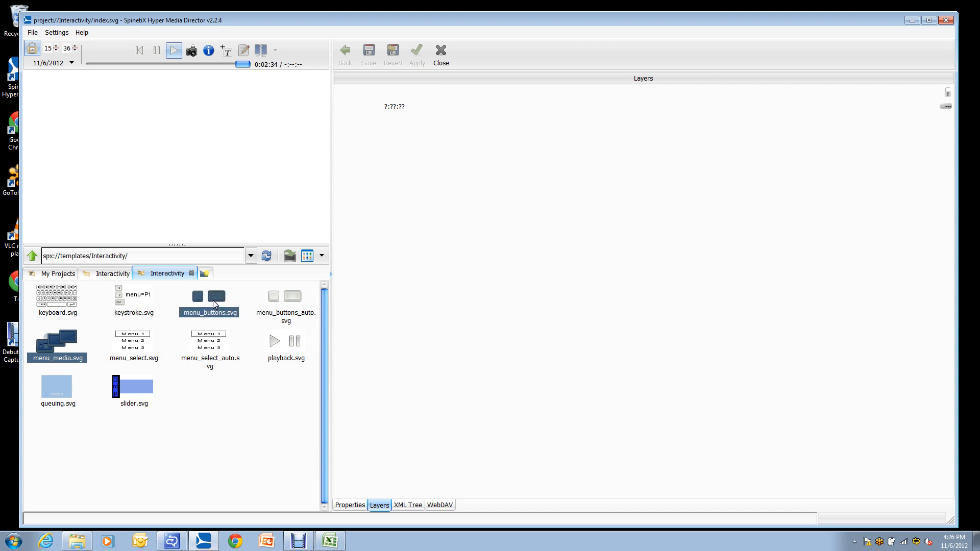
pyautogui.moveTo(213, 300); pyautogui.dragTo(243, 333)
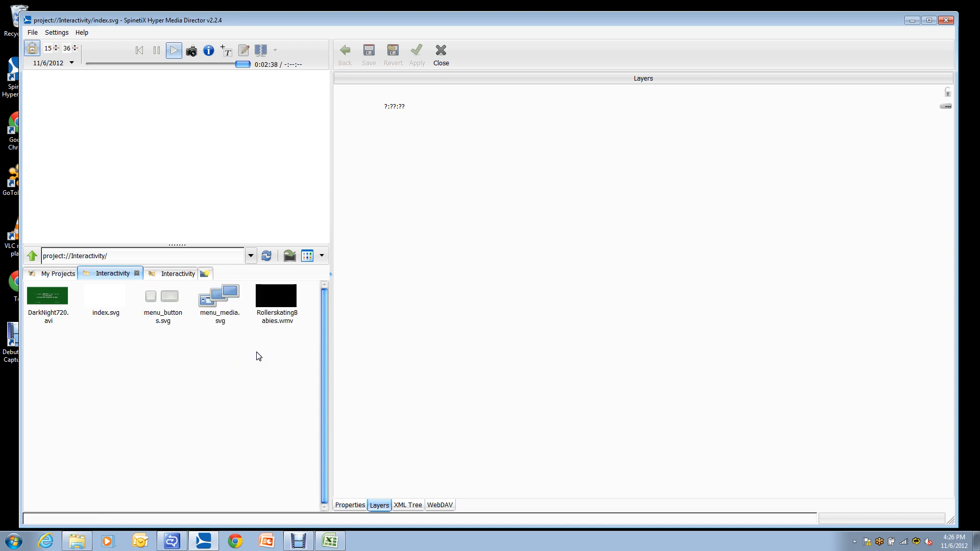
pyautogui.moveTo(219, 298); pyautogui.dragTo(373, 143)
pyautogui.moveTo(151, 299); pyautogui.dragTo(396, 163)
# Position the menu_media layer against the page's upper edge and shape the menu_buttons layer into a full-width strip along the lower edge
pyautogui.moveTo(145, 136); pyautogui.dragTo(161, 162)
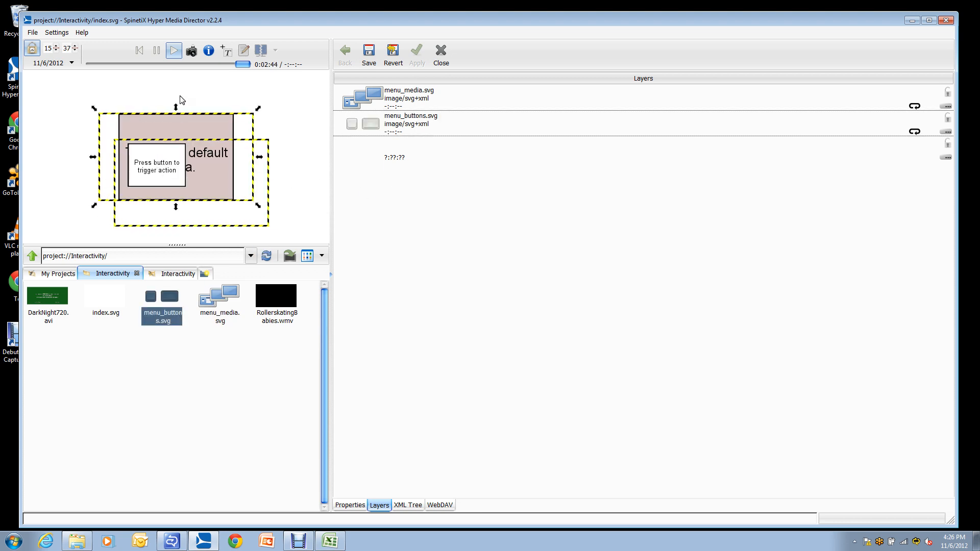
pyautogui.moveTo(179, 118); pyautogui.dragTo(182, 74)
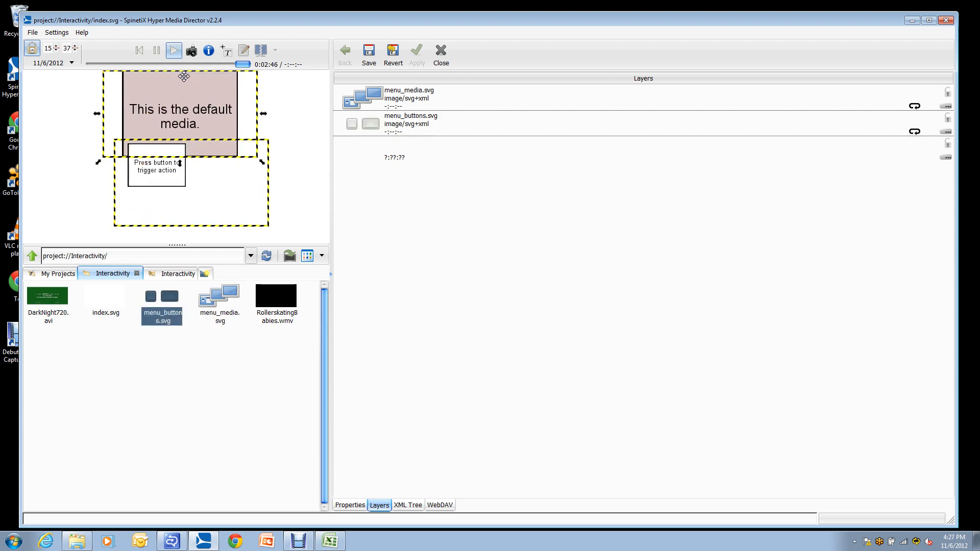
pyautogui.moveTo(186, 173); pyautogui.dragTo(175, 188)
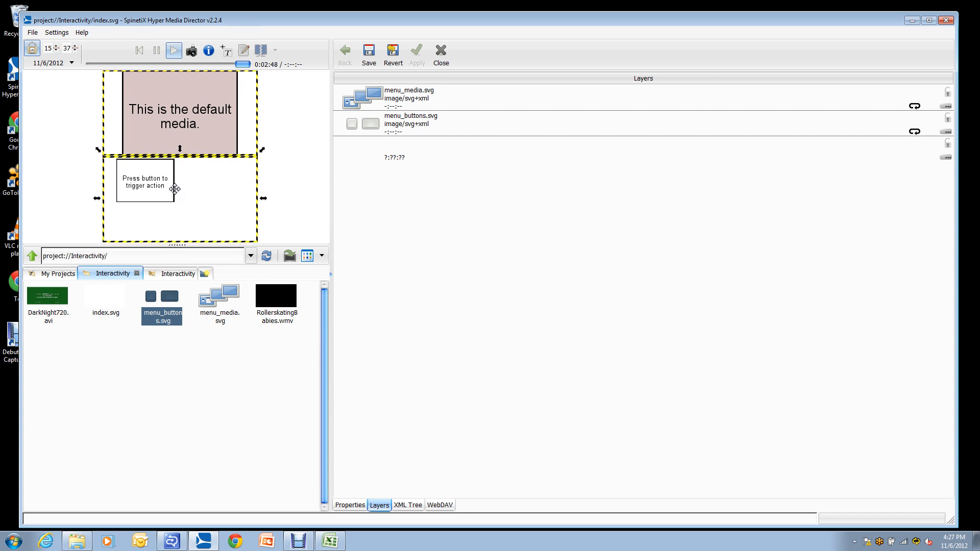
pyautogui.moveTo(259, 241); pyautogui.dragTo(338, 251)
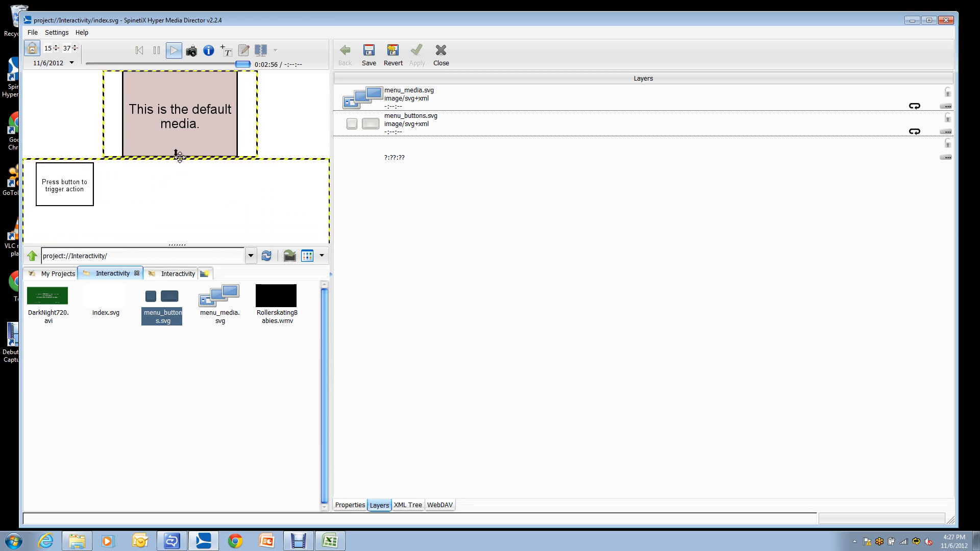
pyautogui.moveTo(176, 159); pyautogui.dragTo(176, 184)
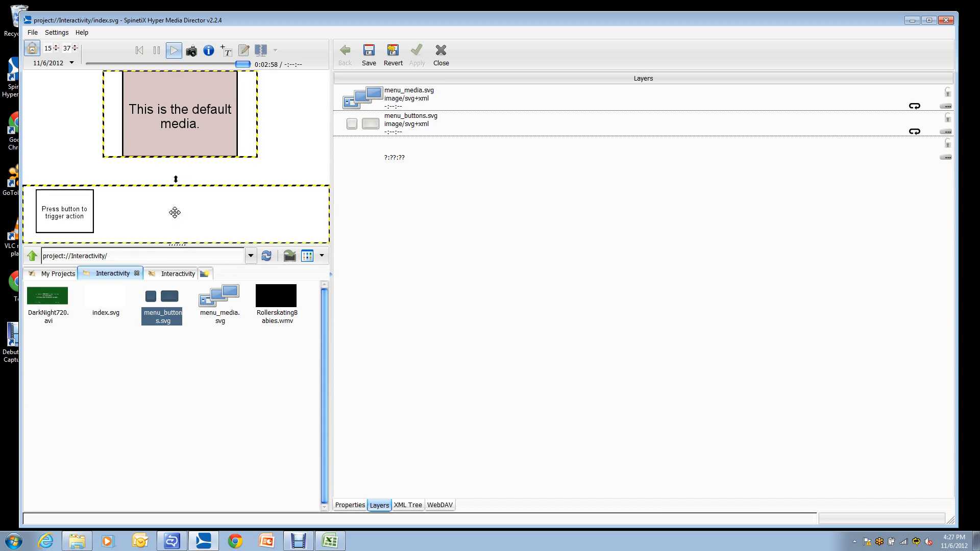
# Enlarge the menu_media layer to fill the height above the button strip, center it roughly, and save index.svg
pyautogui.click(181, 142)
pyautogui.moveTo(181, 142); pyautogui.dragTo(150, 157)
pyautogui.moveTo(226, 93); pyautogui.dragTo(269, 75)
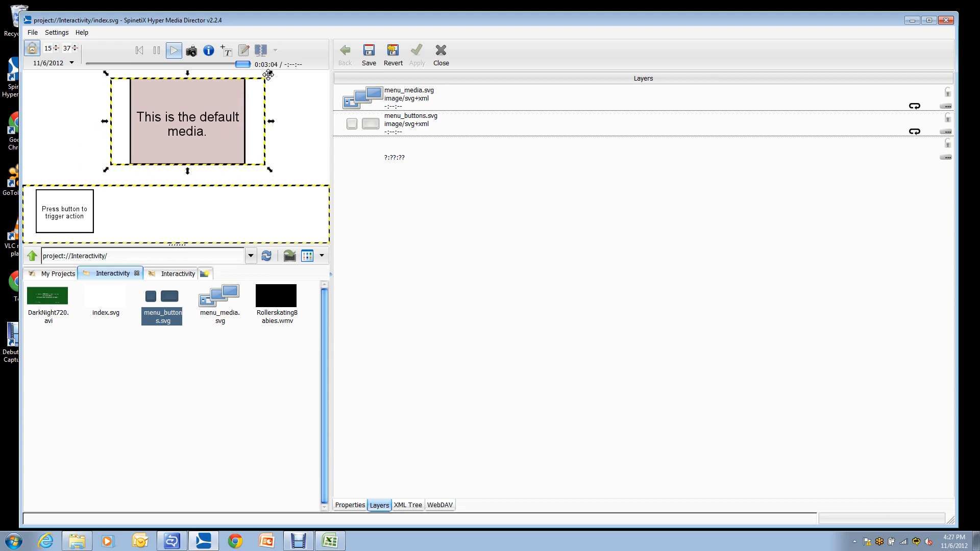
pyautogui.moveTo(182, 123); pyautogui.dragTo(199, 113)
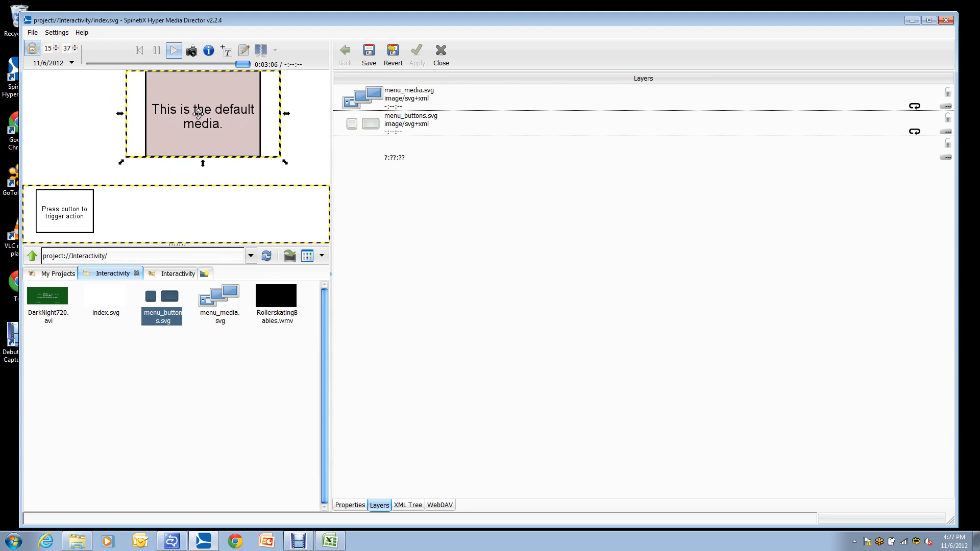
pyautogui.moveTo(121, 163); pyautogui.dragTo(87, 190)
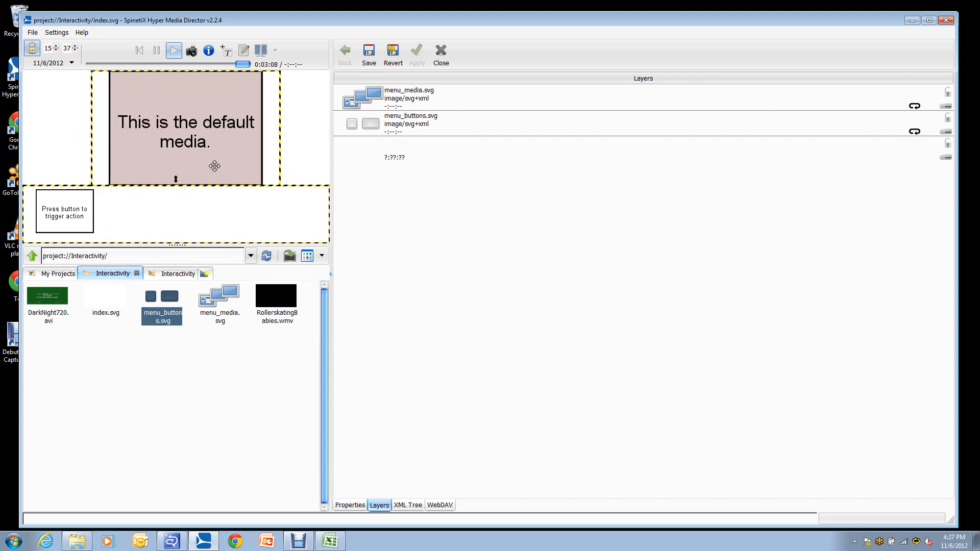
pyautogui.moveTo(214, 166); pyautogui.dragTo(202, 155)
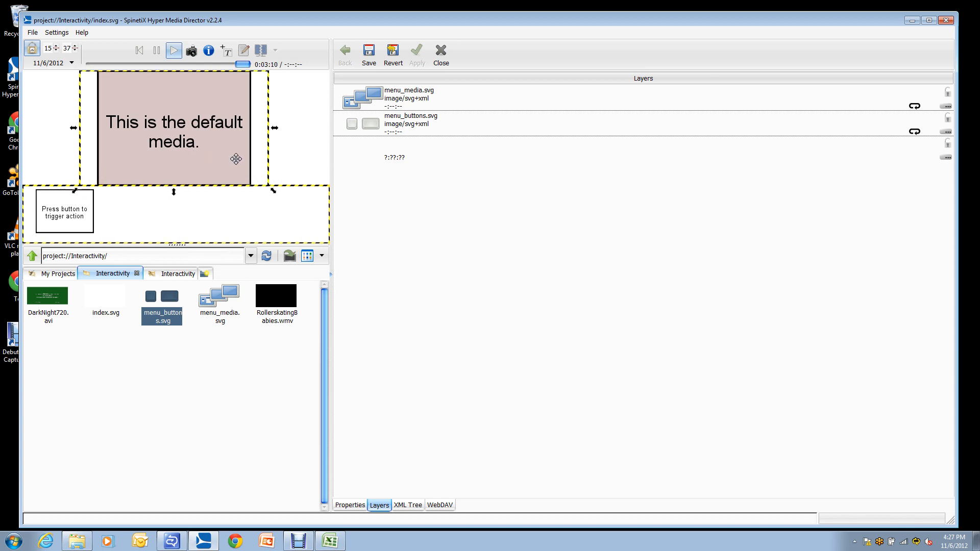
pyautogui.click(366, 57)
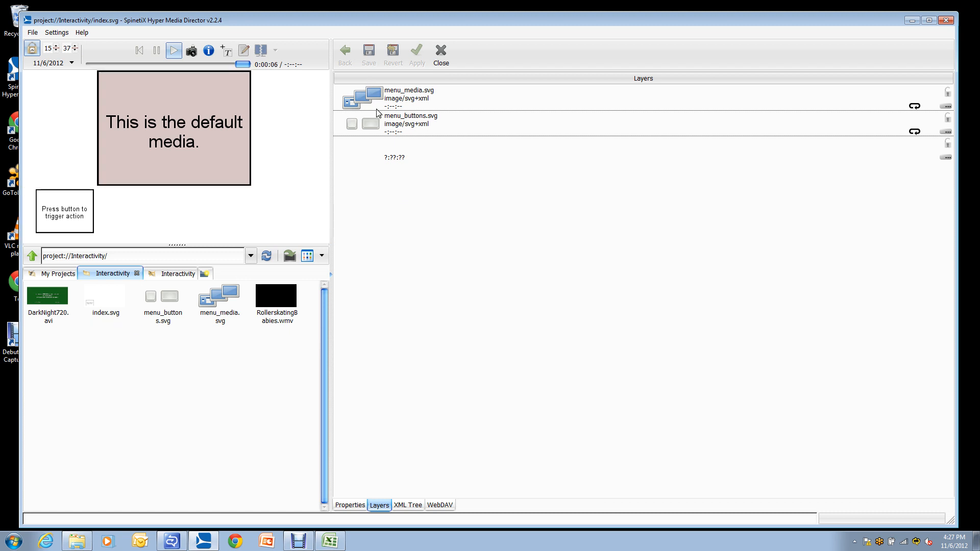
# Open the menu_buttons.svg layer for editing and delete its default P1 button
pyautogui.doubleClick(380, 127)
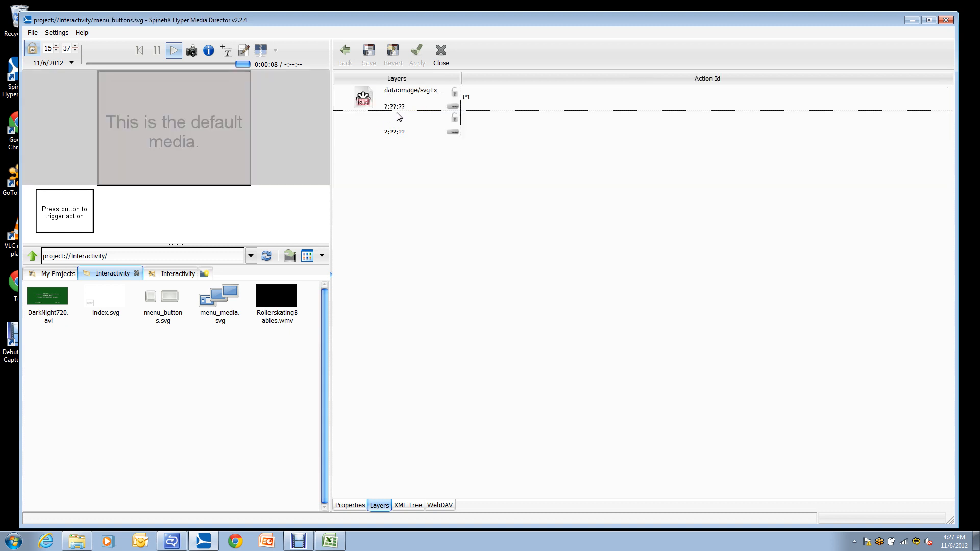
pyautogui.click(390, 106)
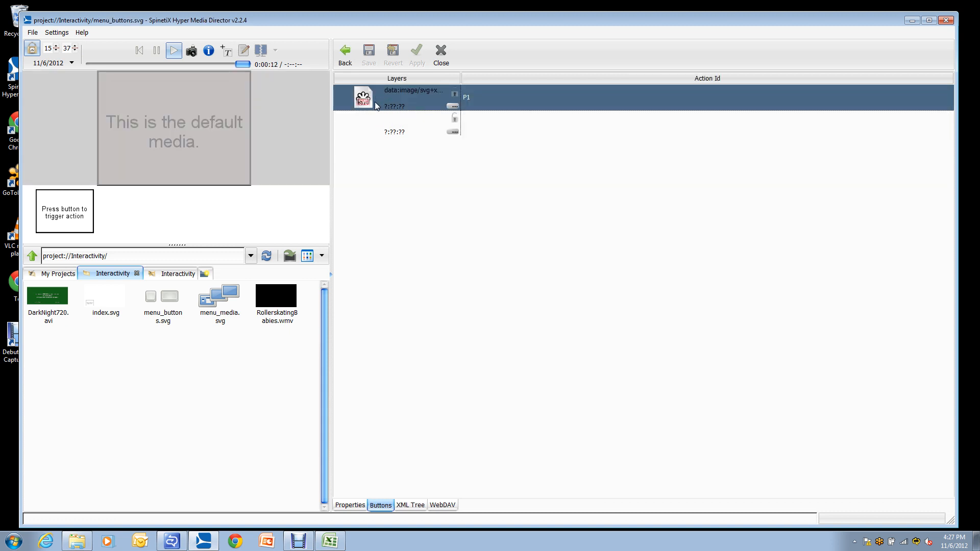
pyautogui.rightClick(385, 99)
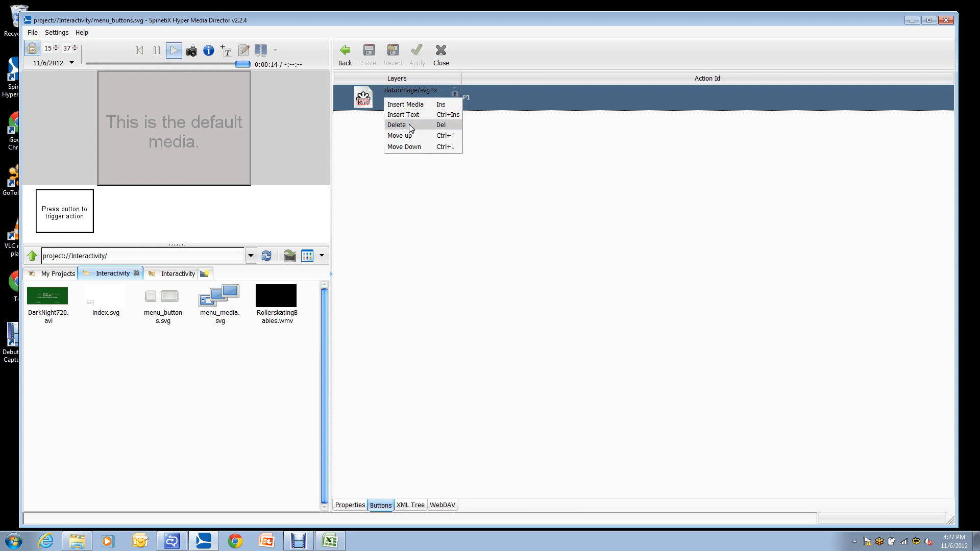
pyautogui.click(399, 124)
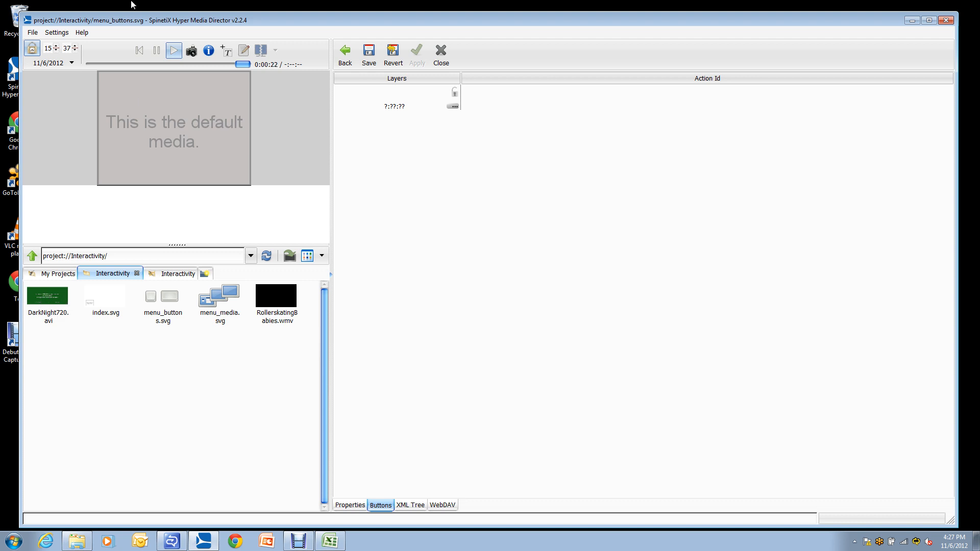
pyautogui.click(57, 34)
pyautogui.click(71, 85)
# Add DarkNight720.avi and RollerskatingBabies.wmv as buttons at opposite ends of the strip, then save menu_buttons.svg and go back to index.svg
pyautogui.moveTo(50, 305); pyautogui.dragTo(403, 110)
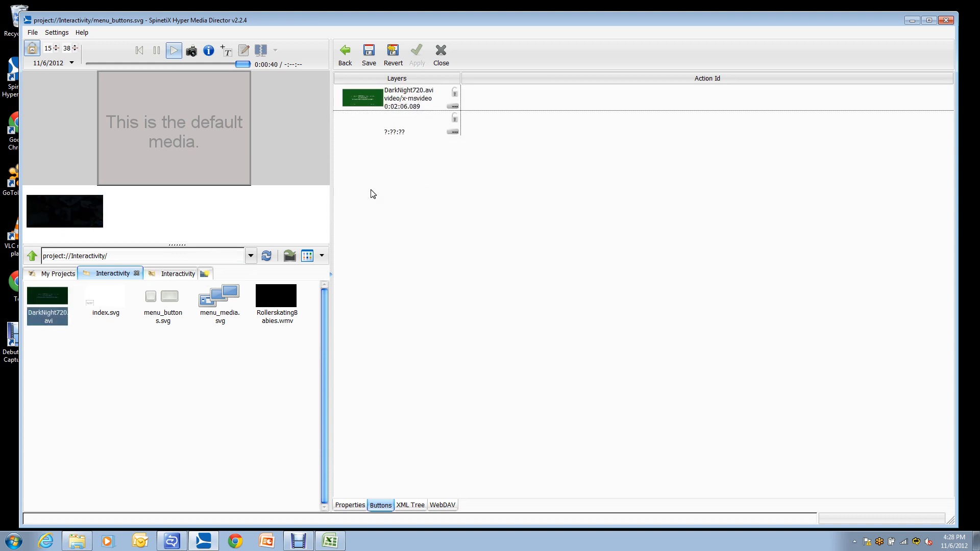
pyautogui.moveTo(263, 304); pyautogui.dragTo(378, 178)
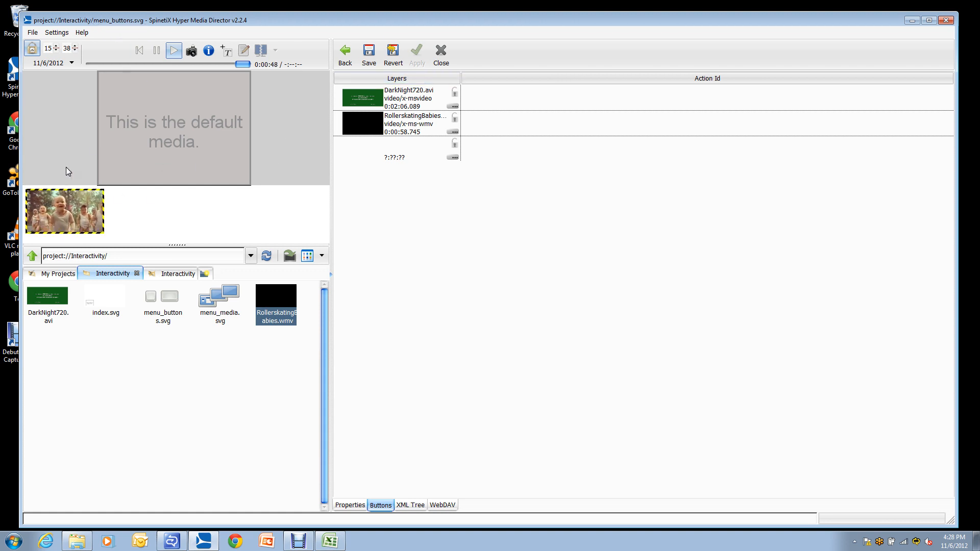
pyautogui.moveTo(62, 213); pyautogui.dragTo(271, 218)
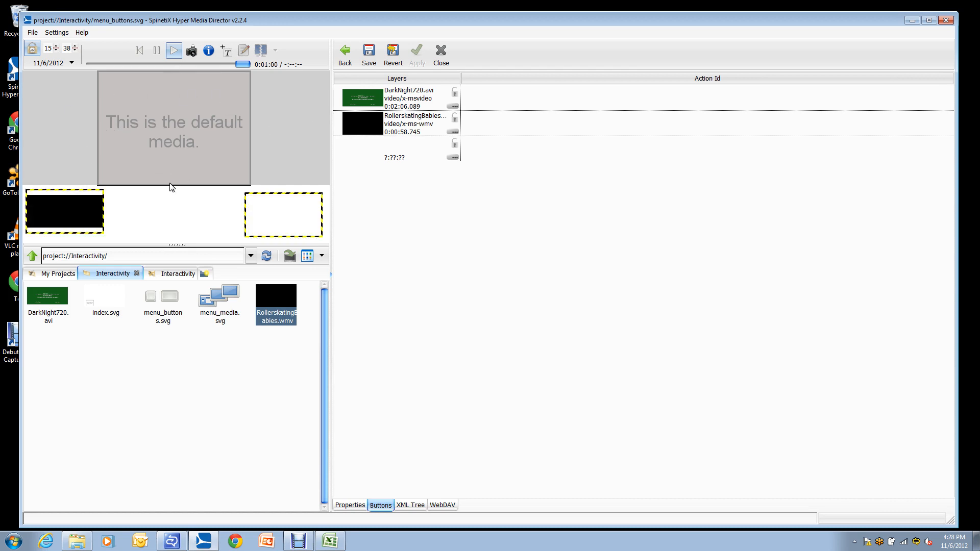
pyautogui.click(363, 61)
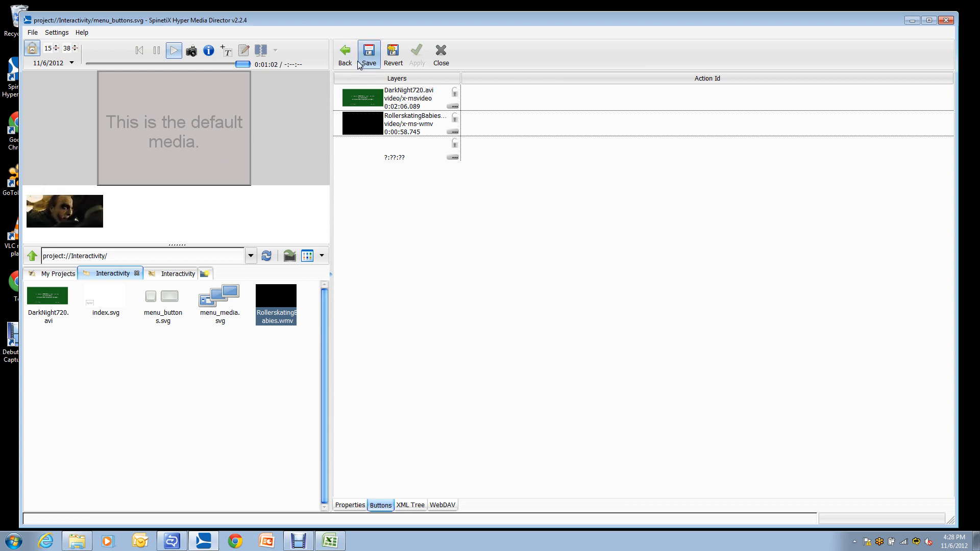
pyautogui.click(346, 56)
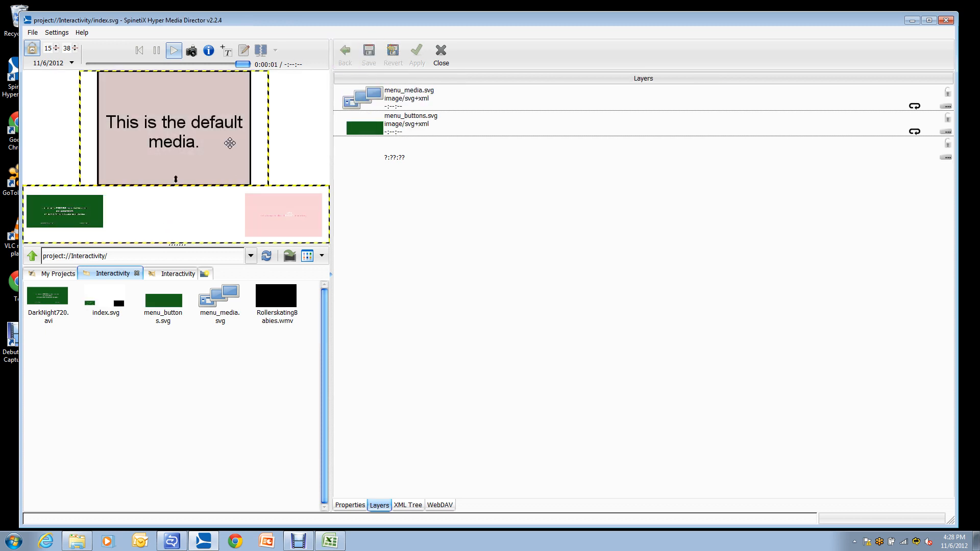
# Try stretching the menu_buttons layer up over the whole page, return it to the lower strip, and save index.svg
pyautogui.moveTo(182, 210)
pyautogui.mouseDown()
pyautogui.moveTo(179, 157)
pyautogui.moveTo(181, 211)
pyautogui.mouseUp()
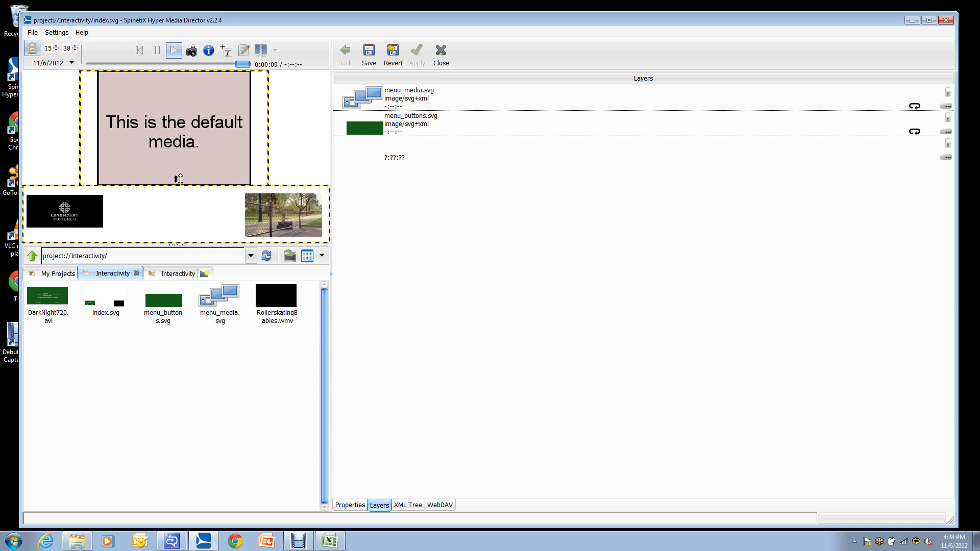
pyautogui.moveTo(178, 169); pyautogui.dragTo(175, 62)
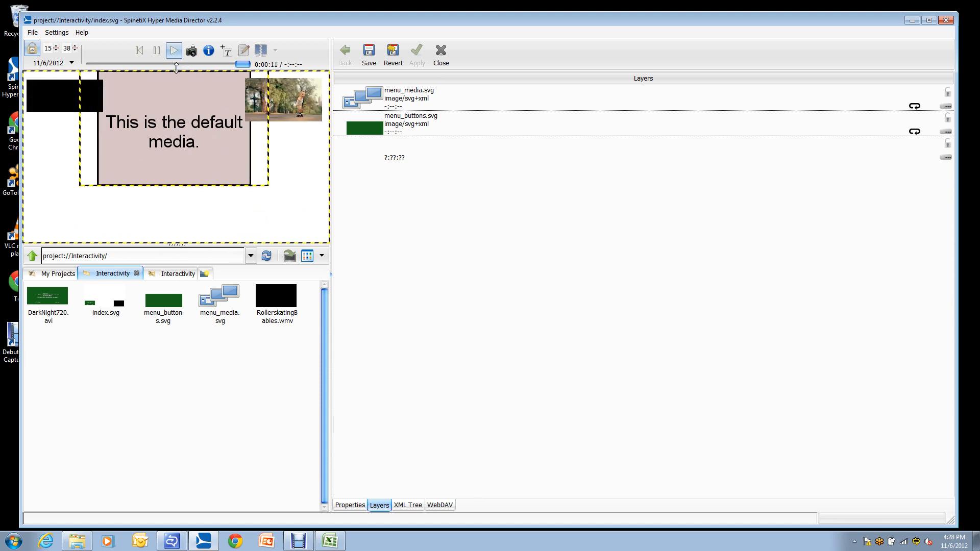
pyautogui.moveTo(175, 62); pyautogui.dragTo(185, 180)
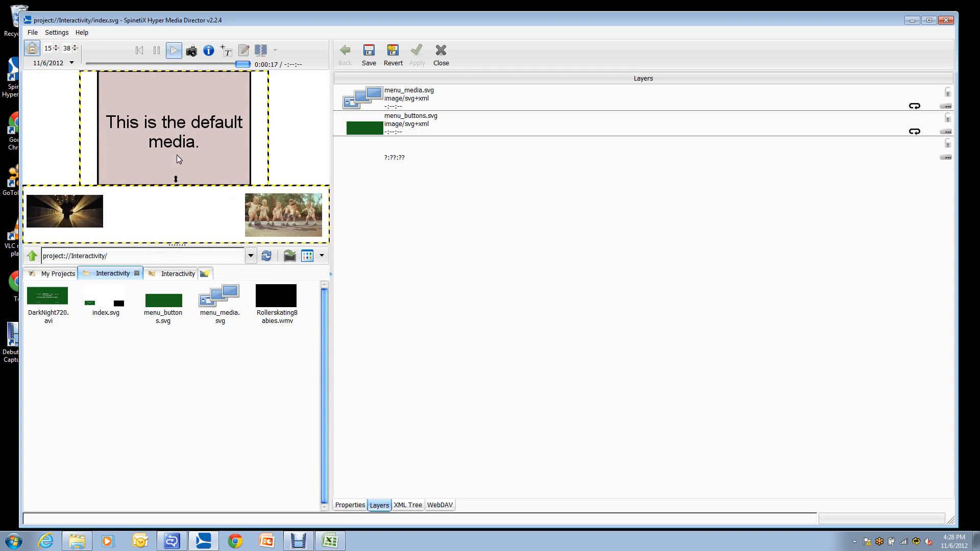
pyautogui.click(370, 53)
# Reopen the menu_buttons.svg layer and set the action ID of the DarkNight720.avi button to darkknight
pyautogui.doubleClick(375, 124)
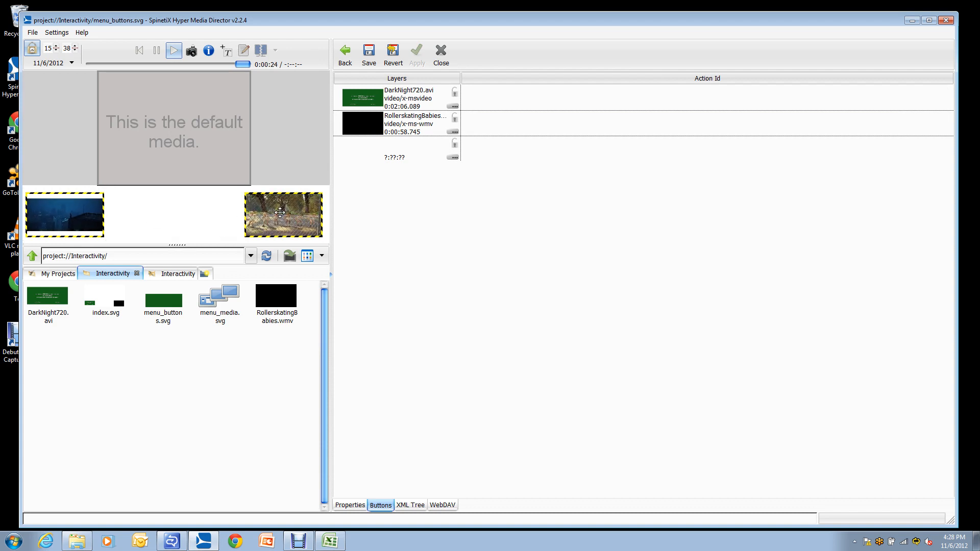
pyautogui.doubleClick(491, 100)
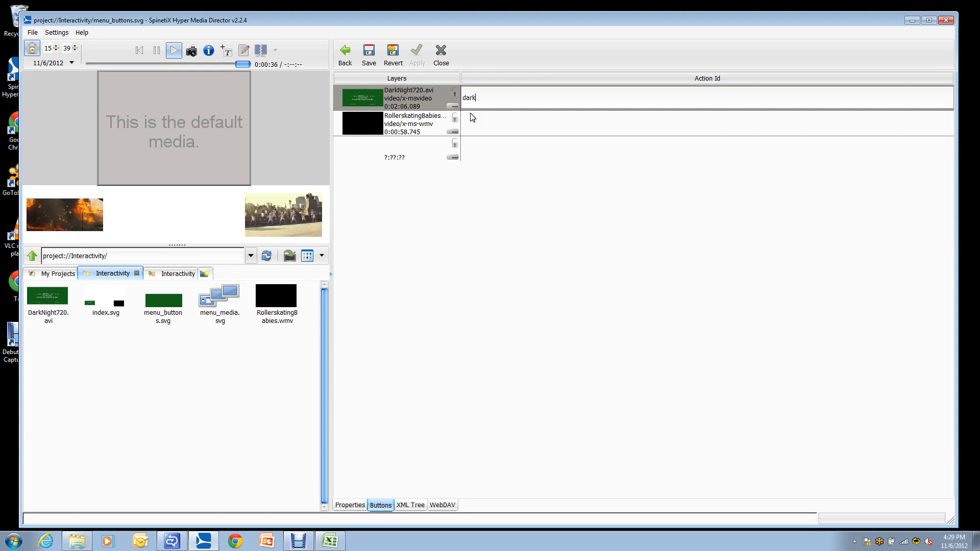
pyautogui.write('knight')
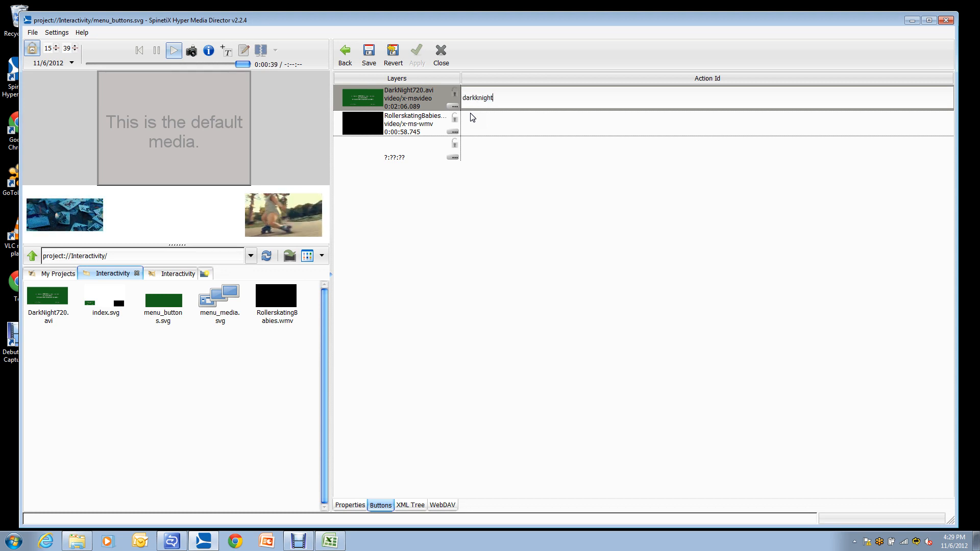
pyautogui.press('Return')
# Set the action ID of the RollerskatingBabies.wmv button to evian and save menu_buttons.svg
pyautogui.click(477, 120)
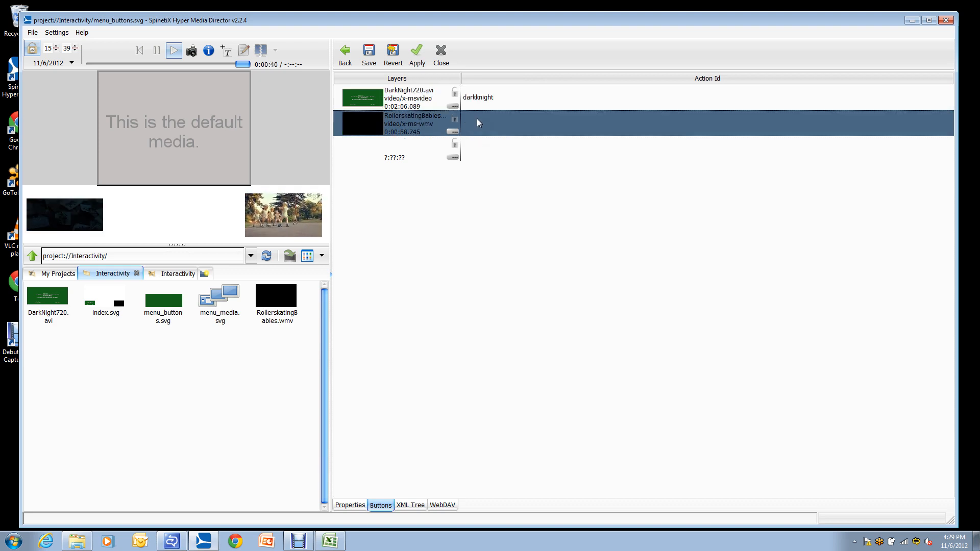
pyautogui.click(477, 119)
pyautogui.write('ev')
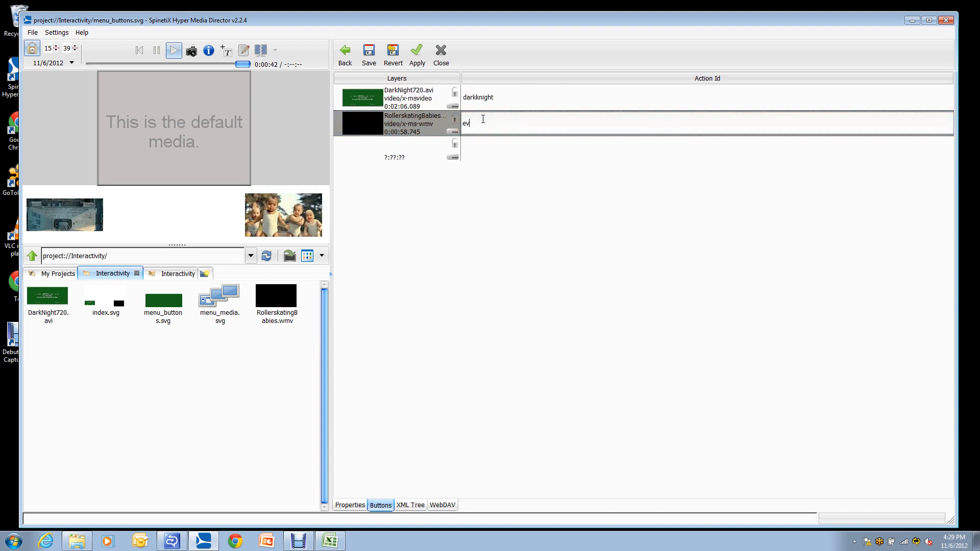
pyautogui.write('ian')
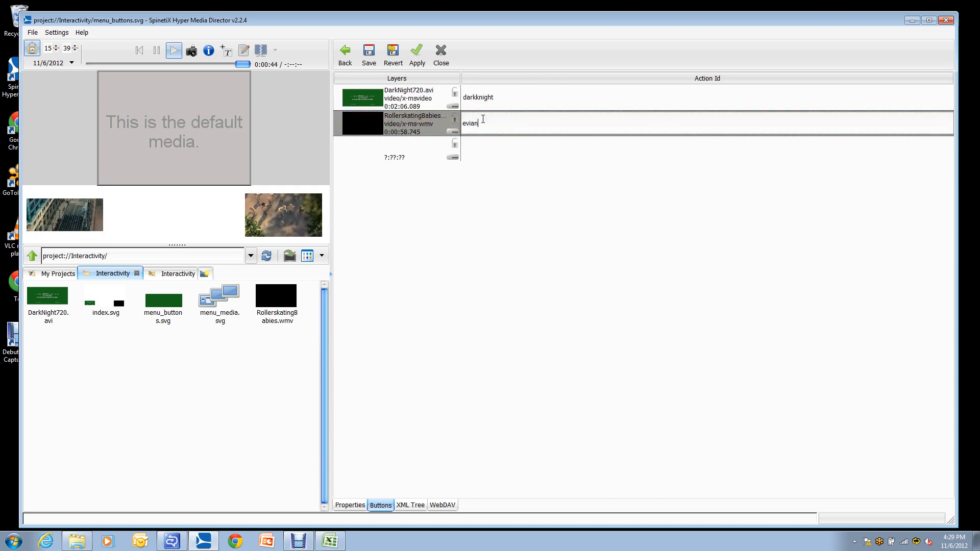
pyautogui.press('Return')
pyautogui.click(417, 62)
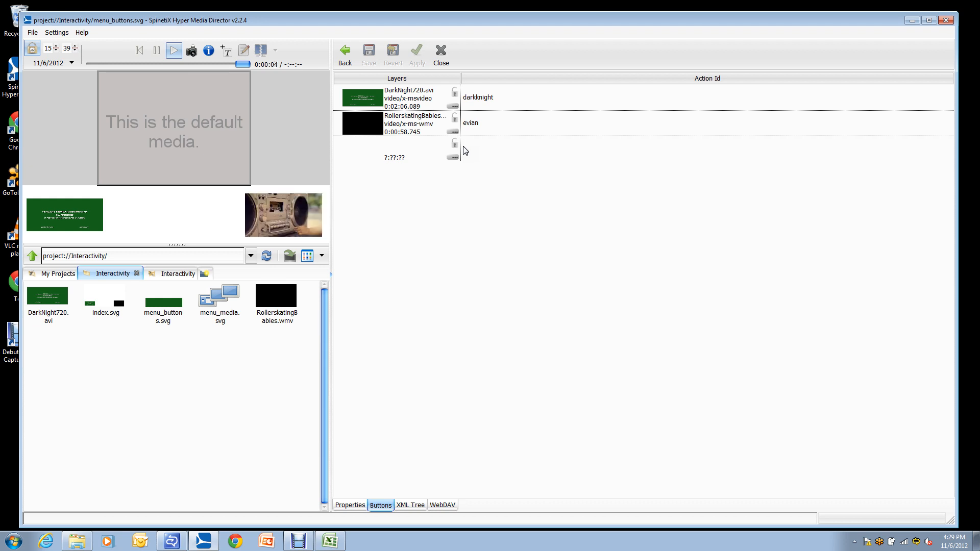
# Go back to index.svg, open the menu_media.svg layer for editing and delete both of its default media entries
pyautogui.click(347, 51)
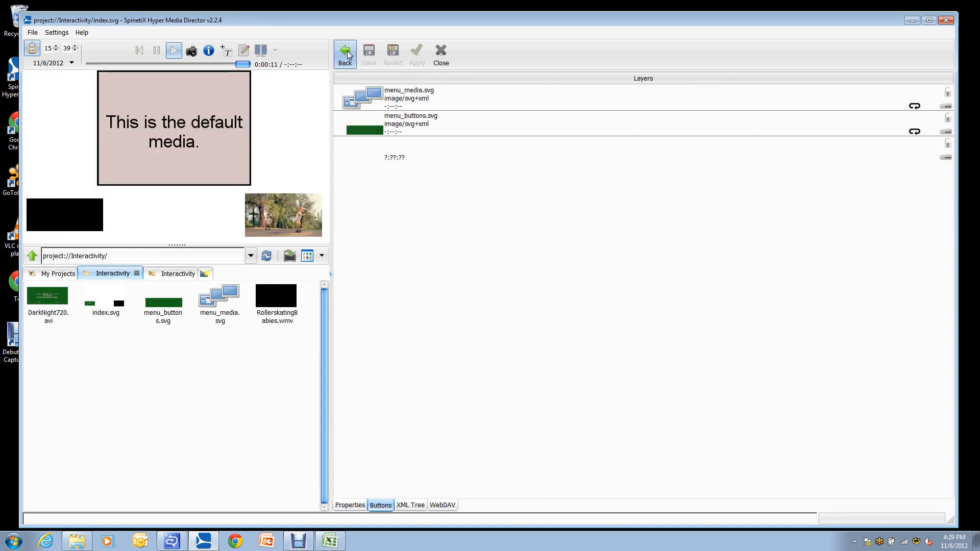
pyautogui.doubleClick(392, 97)
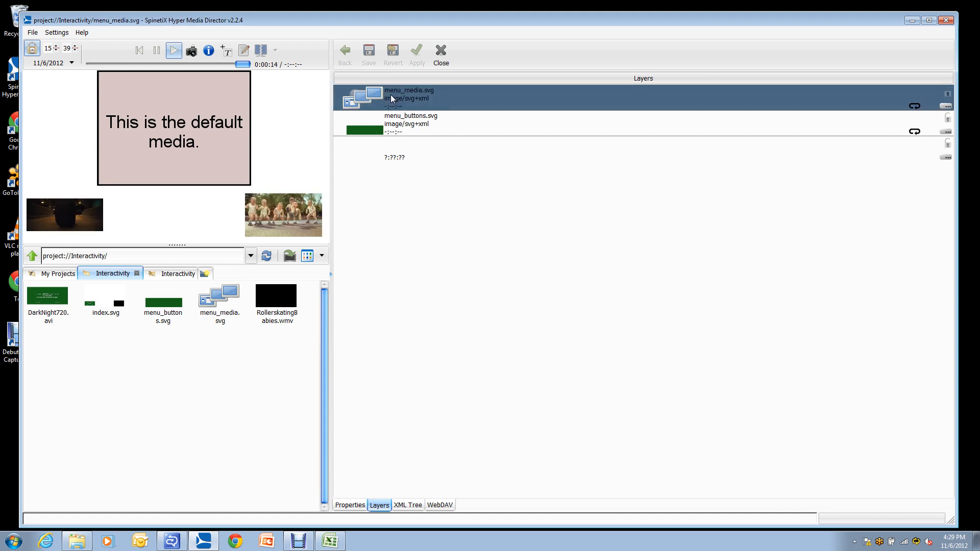
pyautogui.click(389, 124)
pyautogui.click(392, 94)
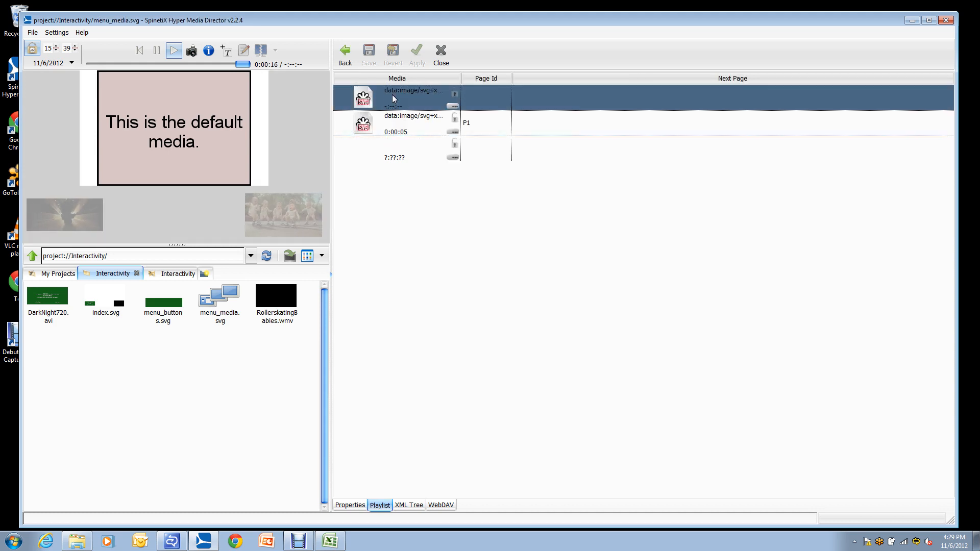
pyautogui.click(392, 119)
pyautogui.click(393, 100)
pyautogui.click(393, 120)
pyautogui.click(395, 96)
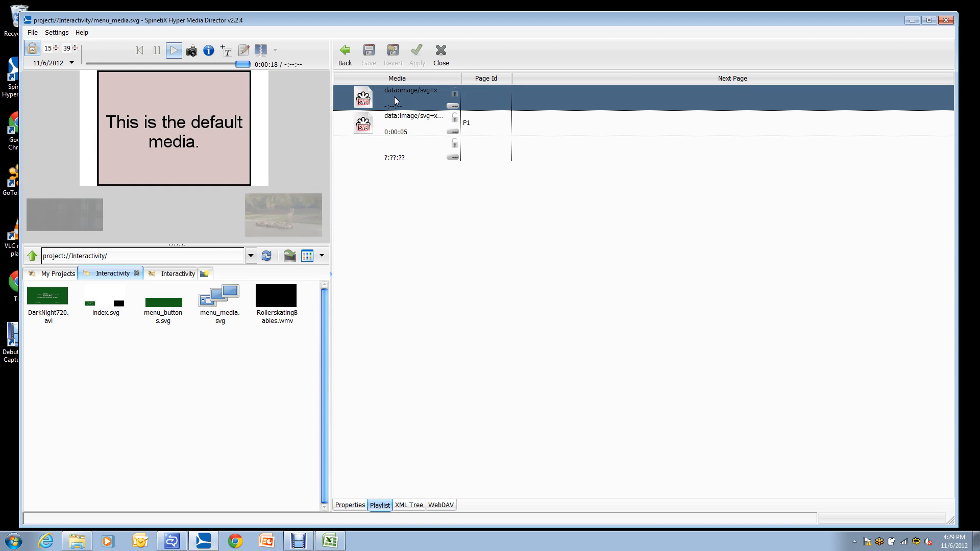
pyautogui.rightClick(394, 96)
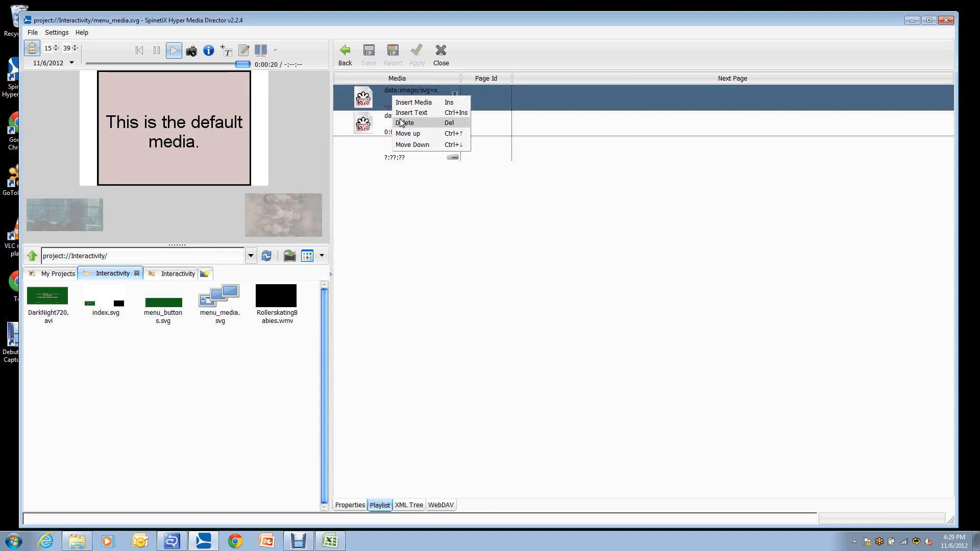
pyautogui.click(403, 122)
pyautogui.rightClick(395, 97)
pyautogui.click(403, 121)
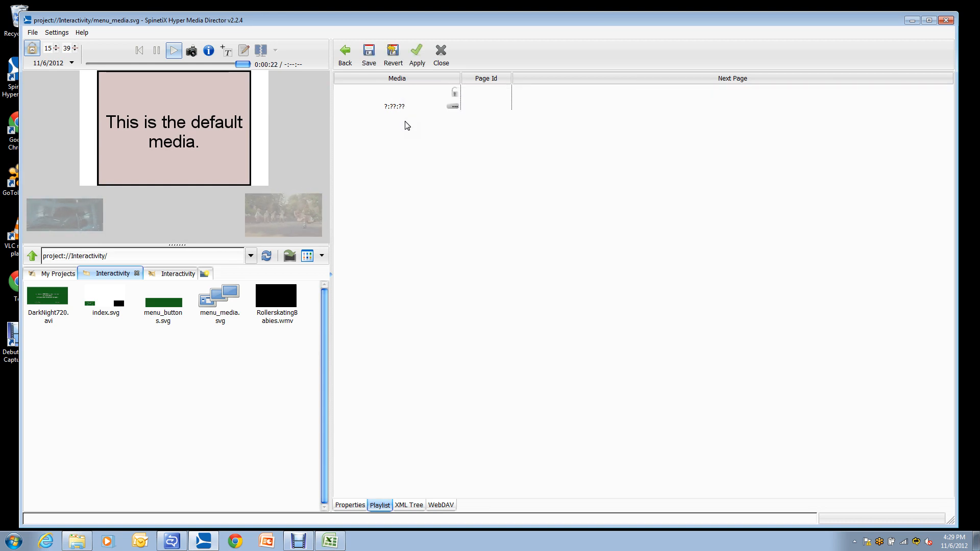
pyautogui.click(417, 53)
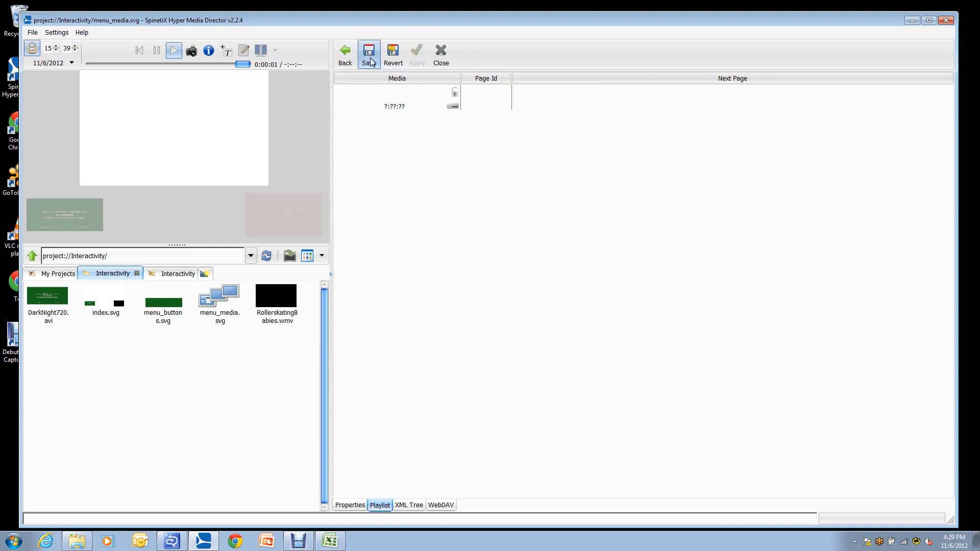
# Add DarkNight720.avi and RollerskatingBabies.wmv to the menu_media.svg playlist and insert a text item above them as the first entry
pyautogui.moveTo(33, 309); pyautogui.dragTo(388, 102)
pyautogui.moveTo(264, 312); pyautogui.dragTo(397, 176)
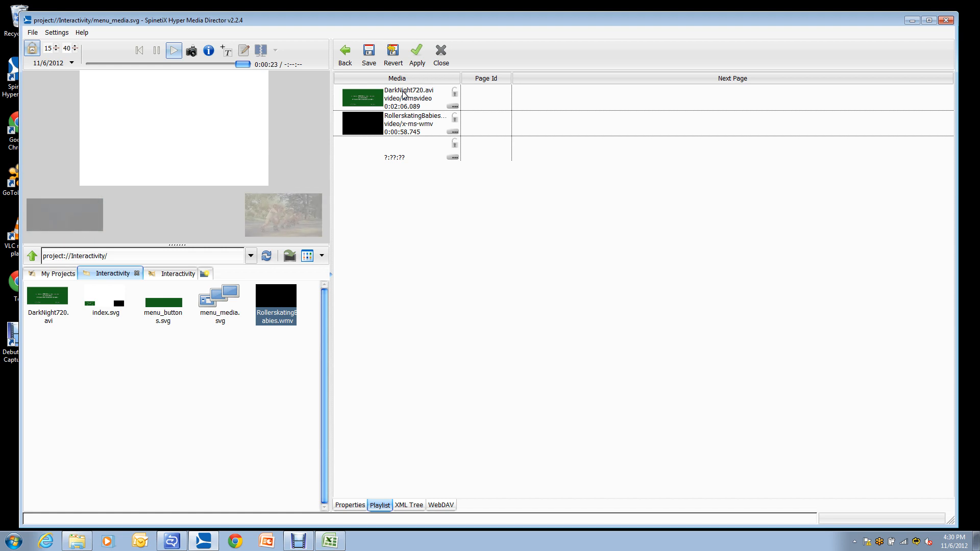
pyautogui.click(394, 153)
pyautogui.rightClick(393, 152)
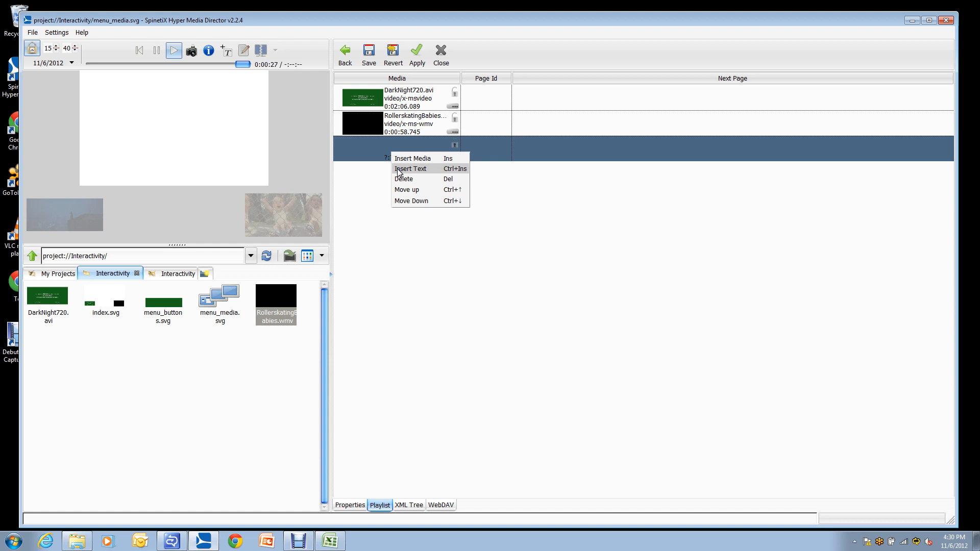
pyautogui.click(411, 169)
pyautogui.moveTo(390, 153); pyautogui.dragTo(391, 95)
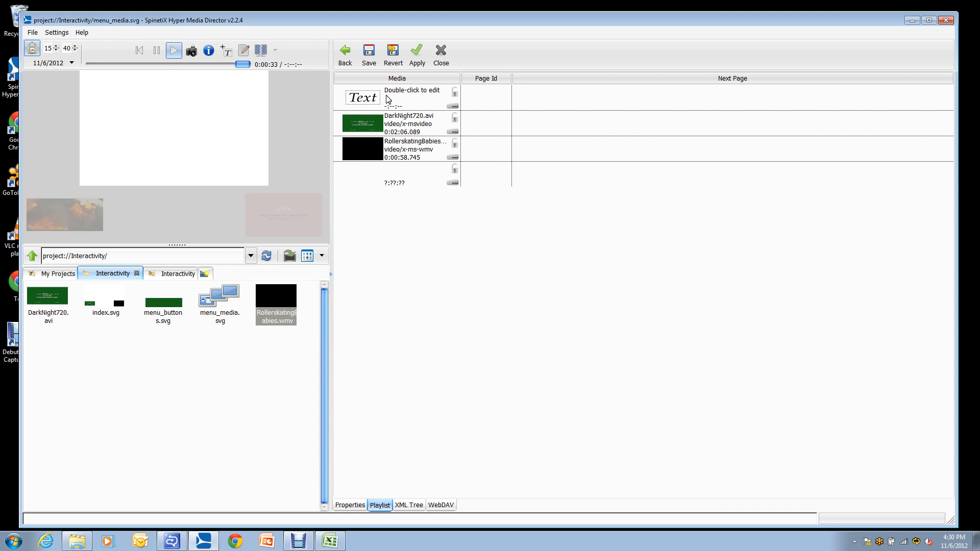
# Clear the placeholder wording from the first playlist entry so the text item is blank, and apply the change
pyautogui.click(401, 92)
pyautogui.doubleClick(383, 101)
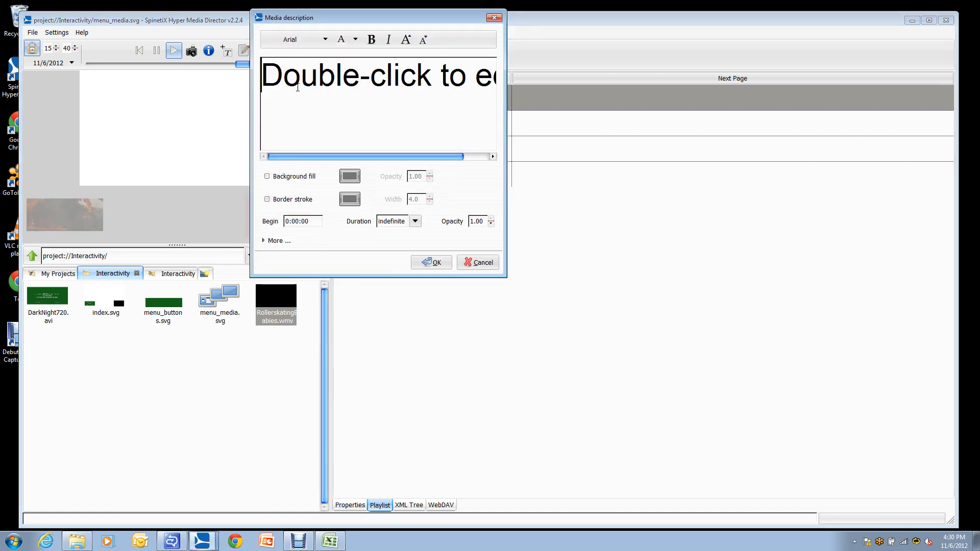
pyautogui.moveTo(265, 75); pyautogui.dragTo(580, 71)
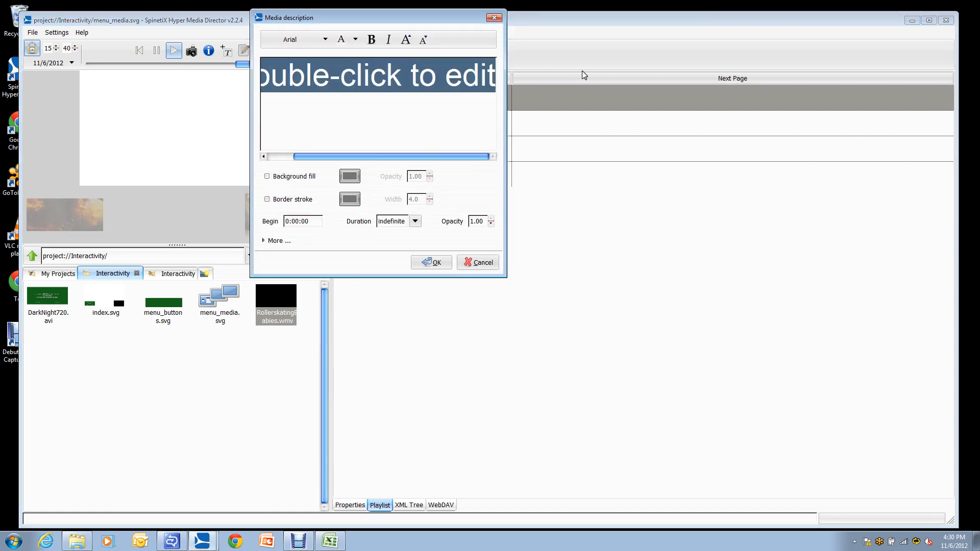
pyautogui.press('Delete')
pyautogui.click(429, 262)
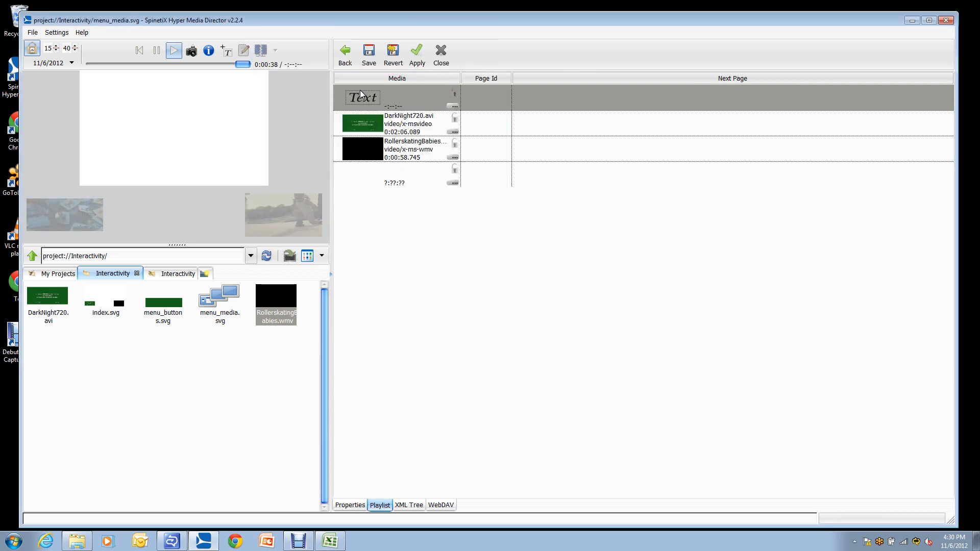
pyautogui.click(422, 62)
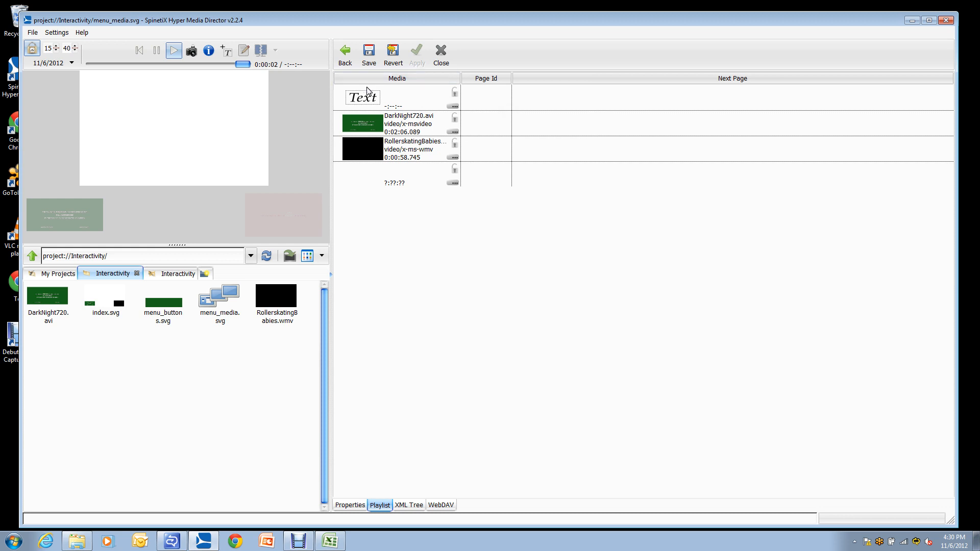
# Set the page ID of the blank text item to index and apply it
pyautogui.click(368, 98)
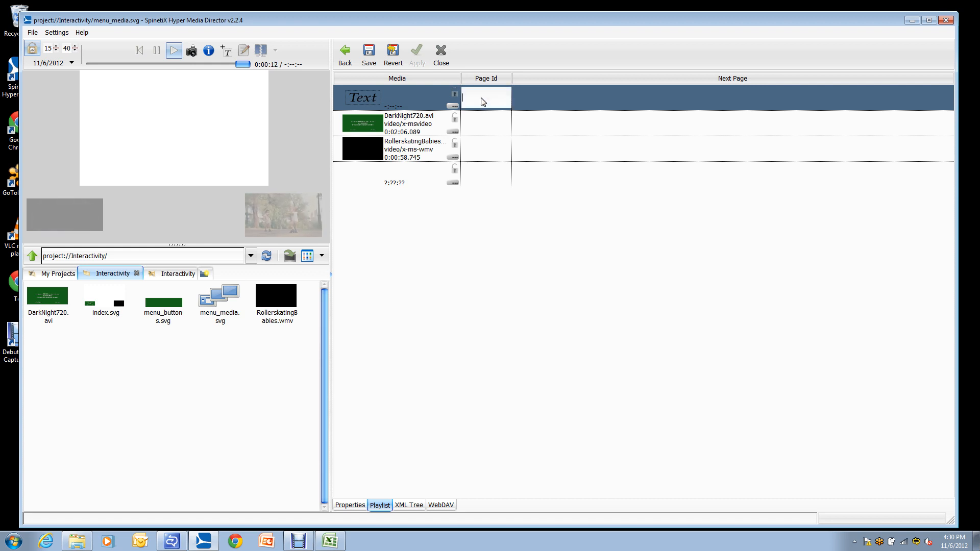
pyautogui.write('index')
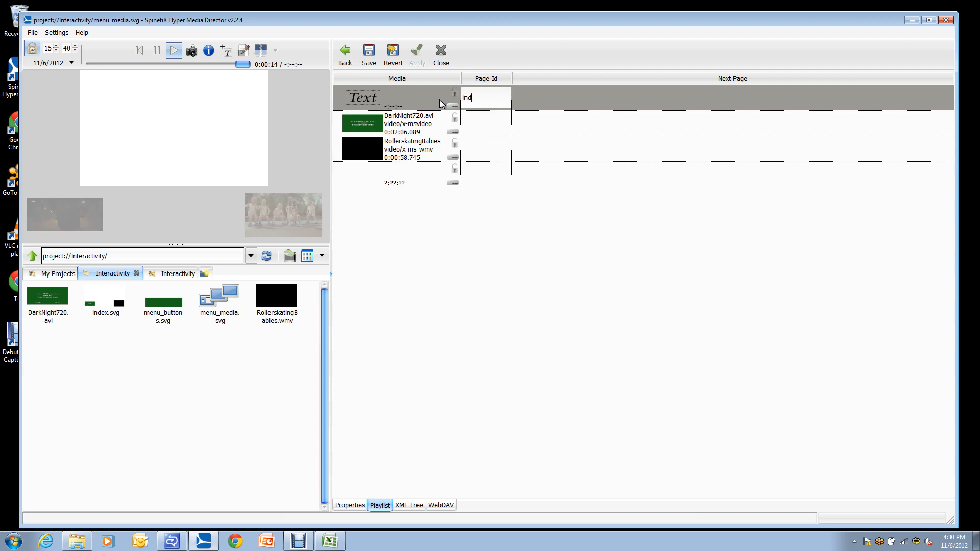
pyautogui.press('Return')
pyautogui.click(416, 54)
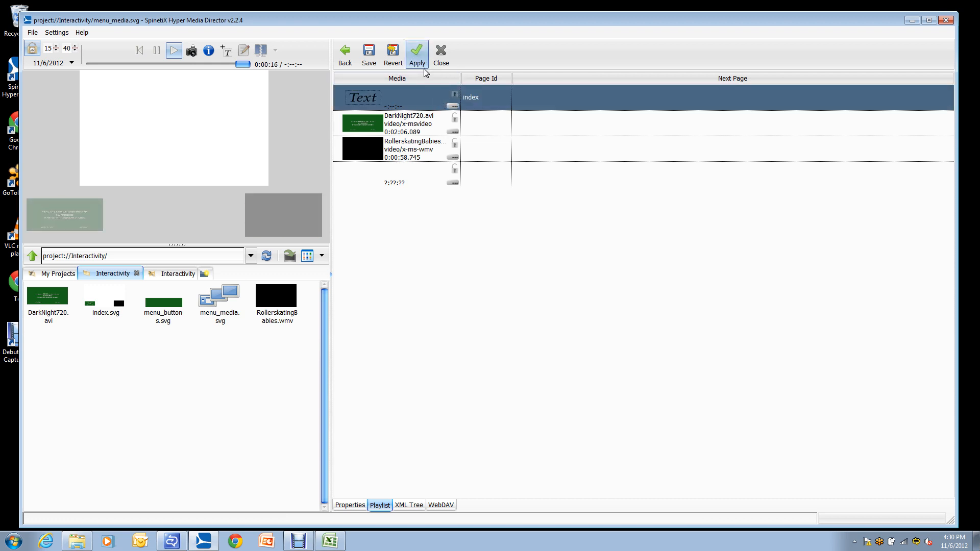
# Set the page IDs of DarkNight720.avi to darkknight and RollerskatingBabies.wmv to evian, and apply them
pyautogui.click(485, 124)
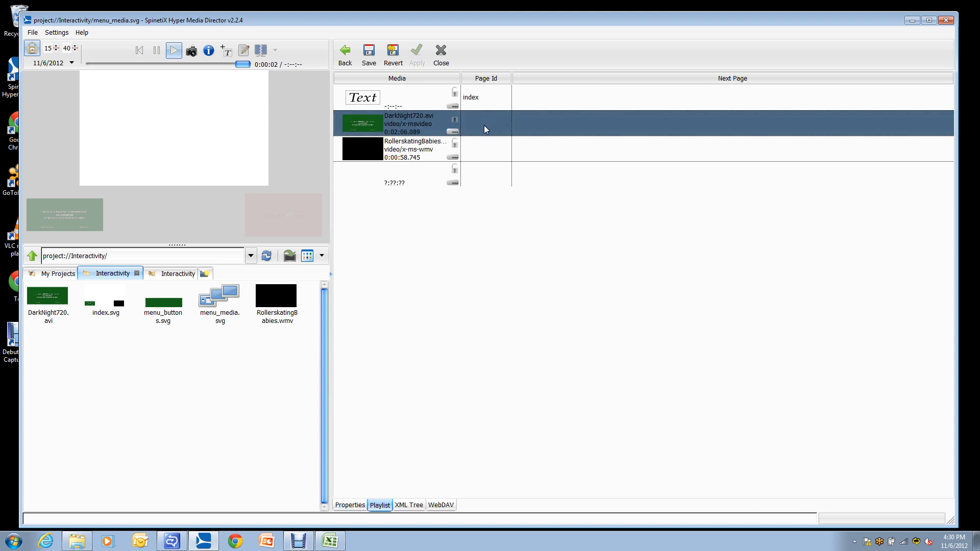
pyautogui.click(485, 123)
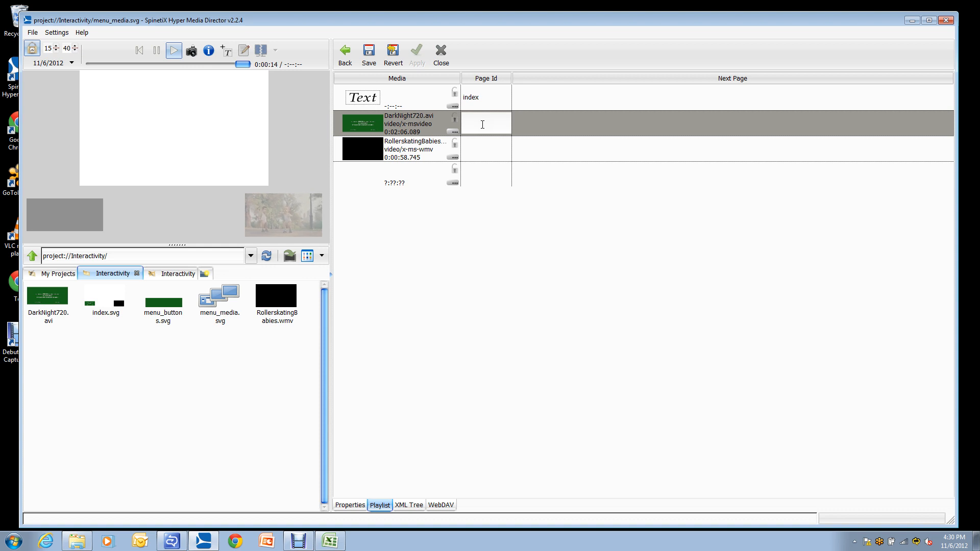
pyautogui.write('darkknight')
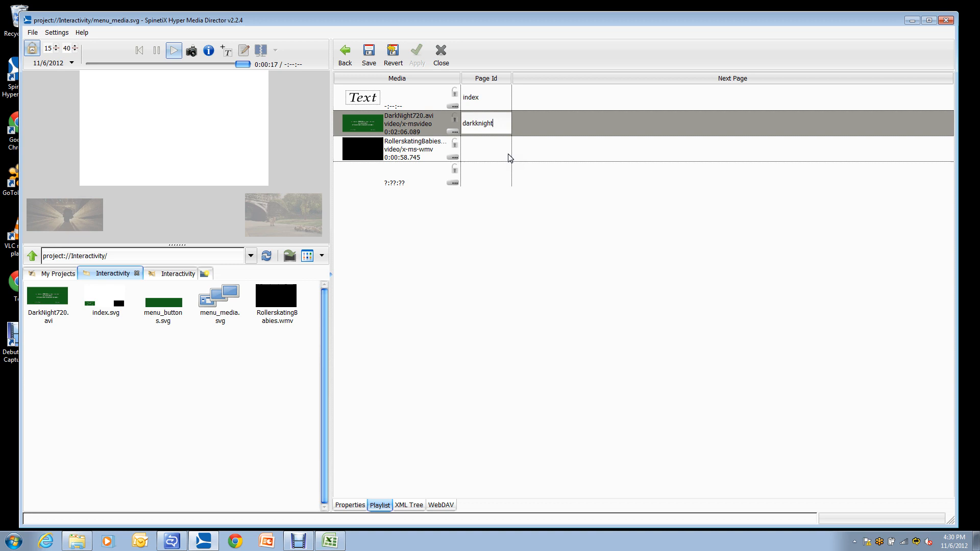
pyautogui.click(480, 146)
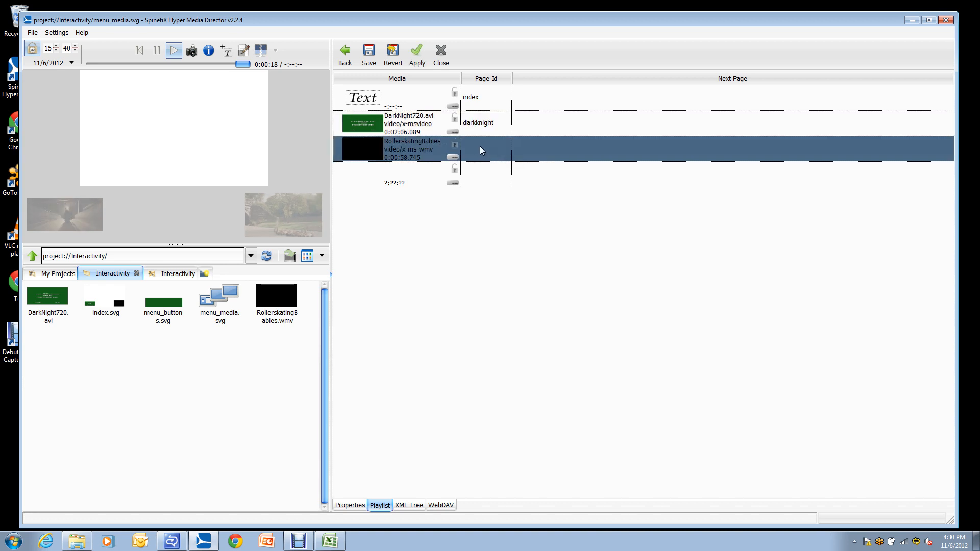
pyautogui.click(480, 146)
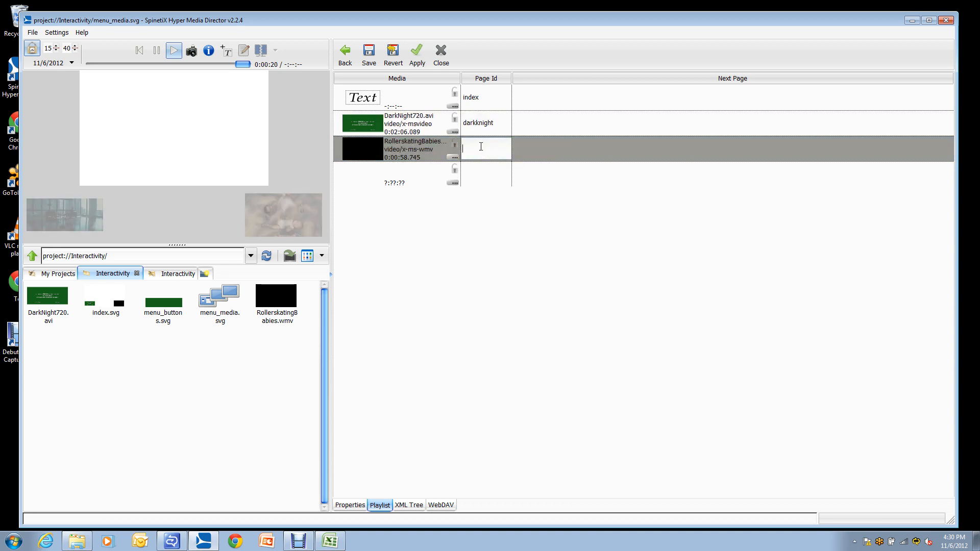
pyautogui.write('evian')
pyautogui.press('Return')
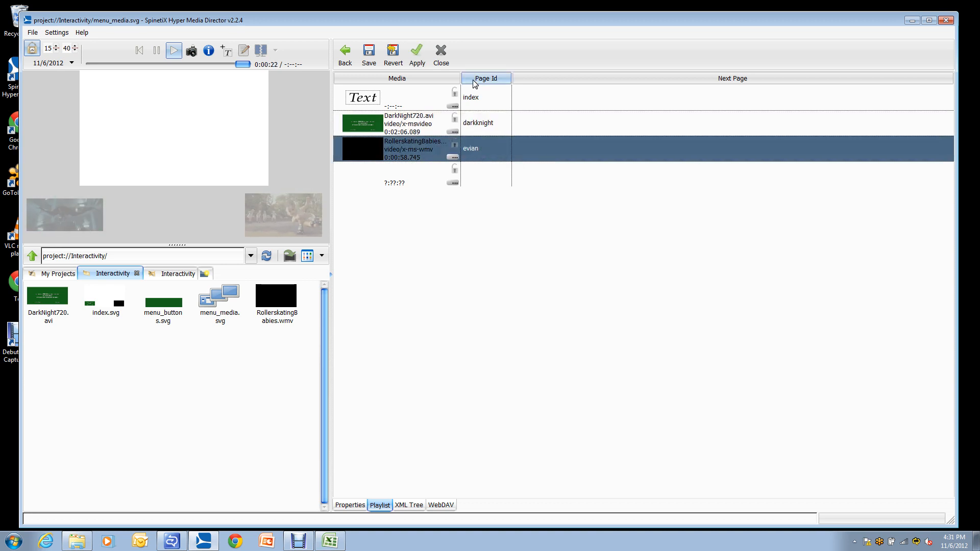
pyautogui.click(417, 51)
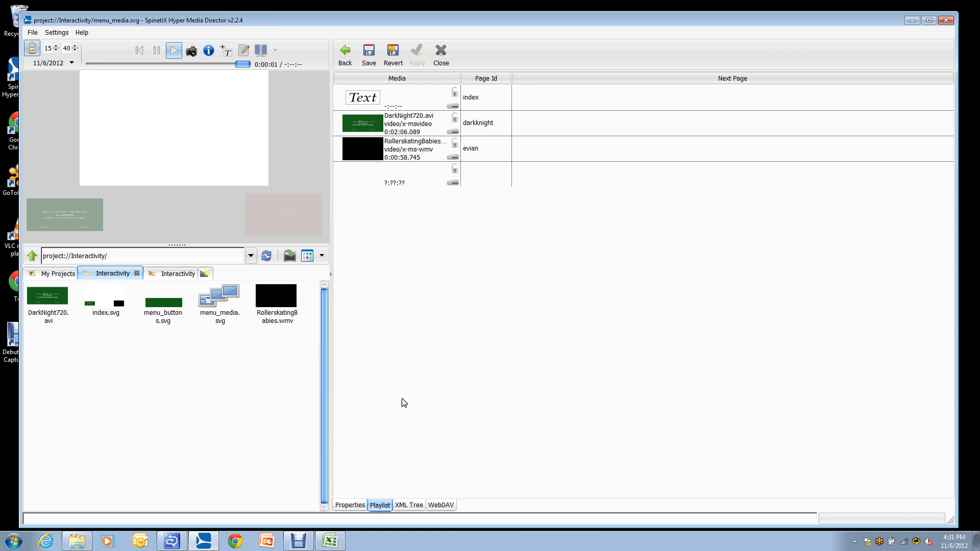
# Check the Instant Messaging Variable property of menu_media.svg, save the file and return to index.svg
pyautogui.click(344, 507)
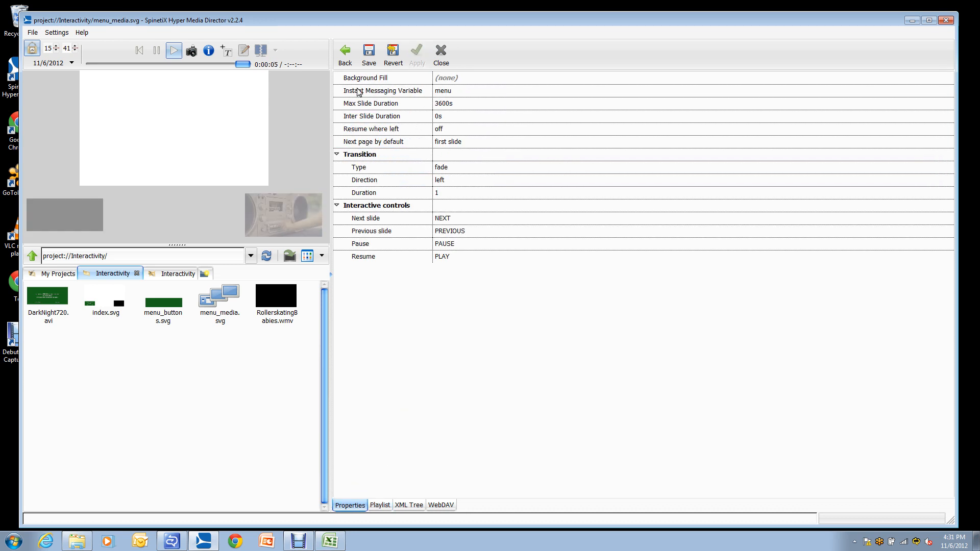
pyautogui.click(454, 90)
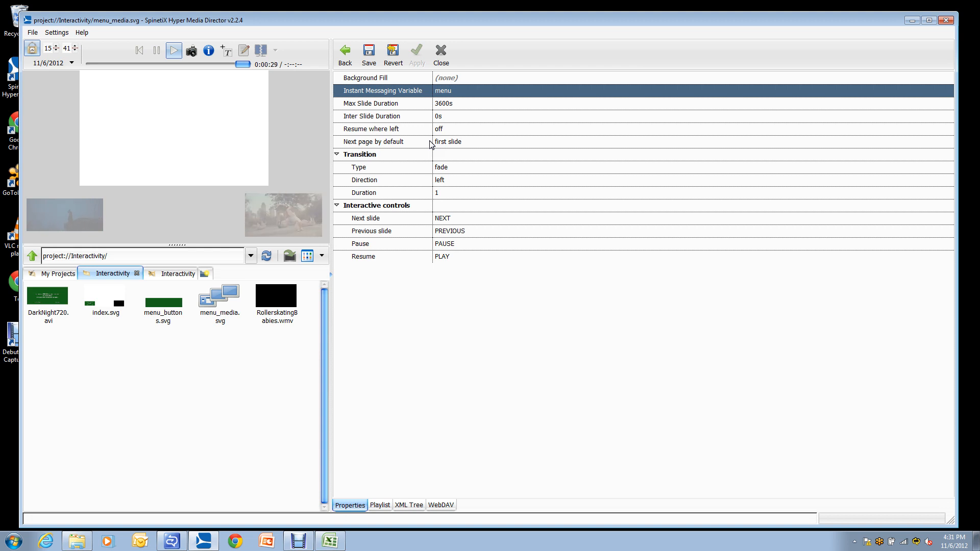
pyautogui.click(369, 53)
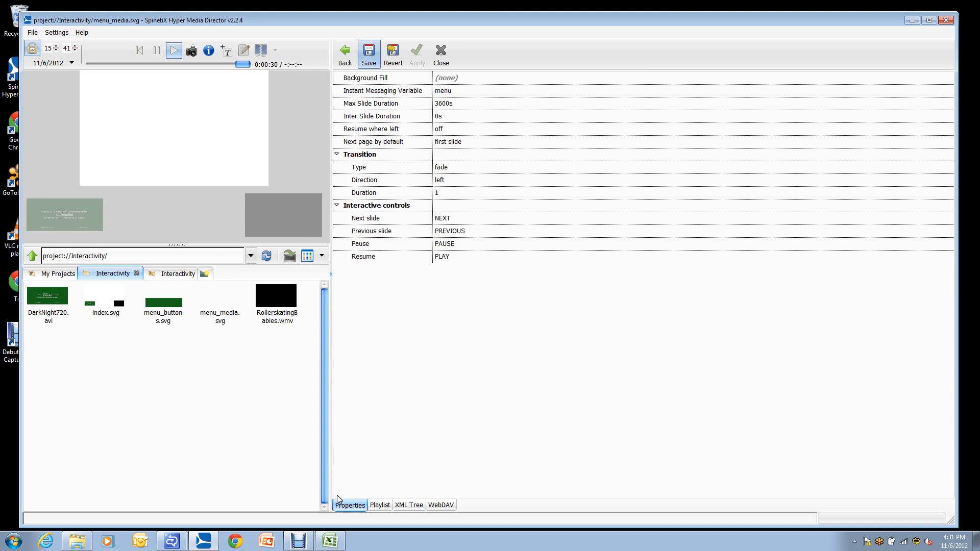
pyautogui.click(380, 506)
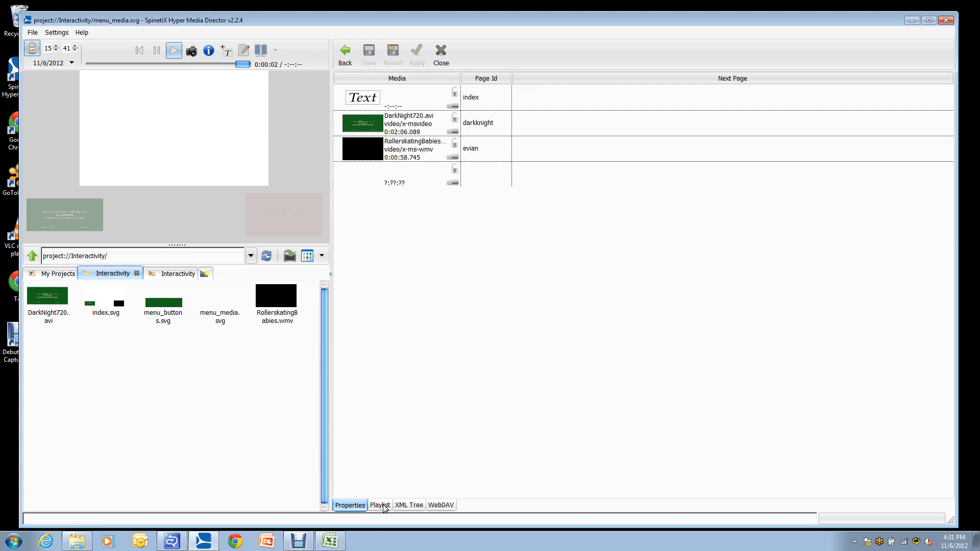
pyautogui.doubleClick(375, 90)
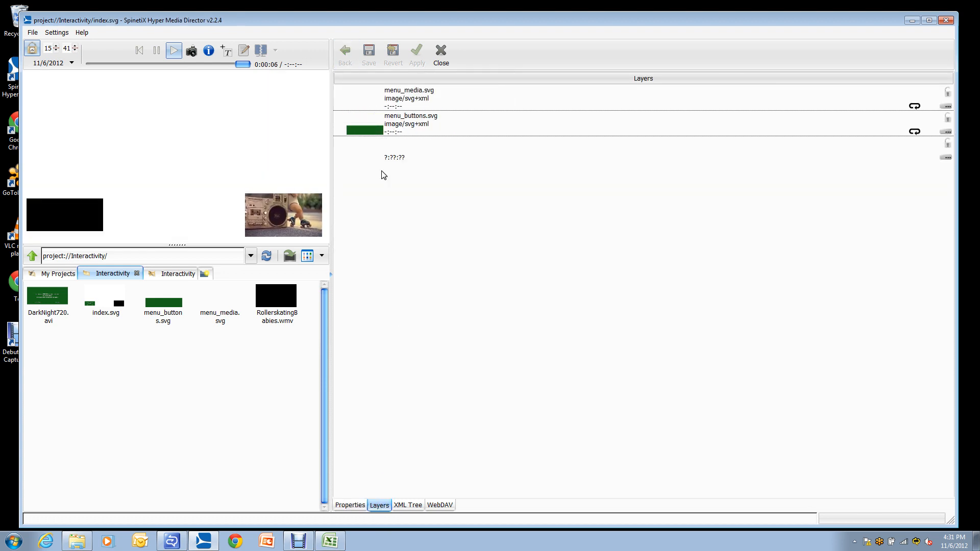
# Turn on interactive mode in the index.svg preview and test the DarkNight720.avi button
pyautogui.click(209, 53)
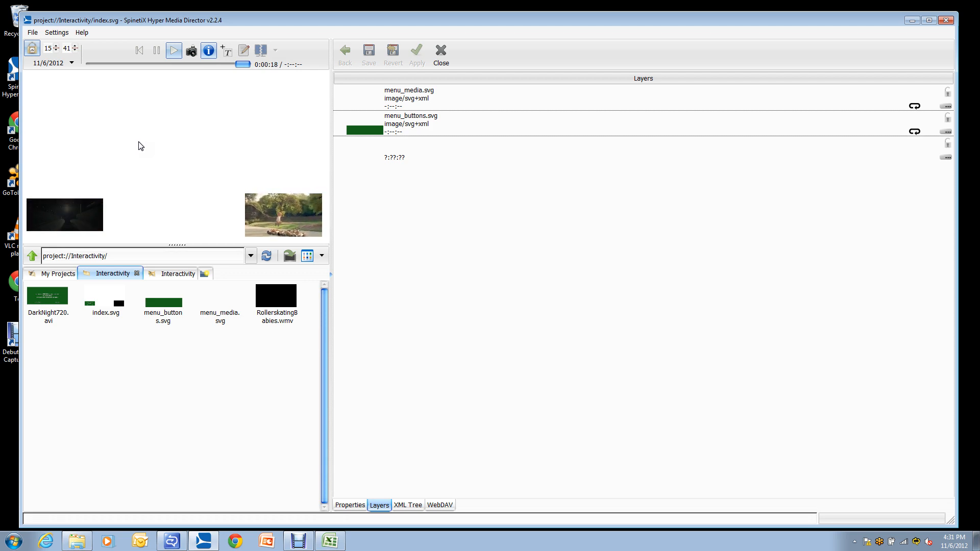
pyautogui.click(65, 216)
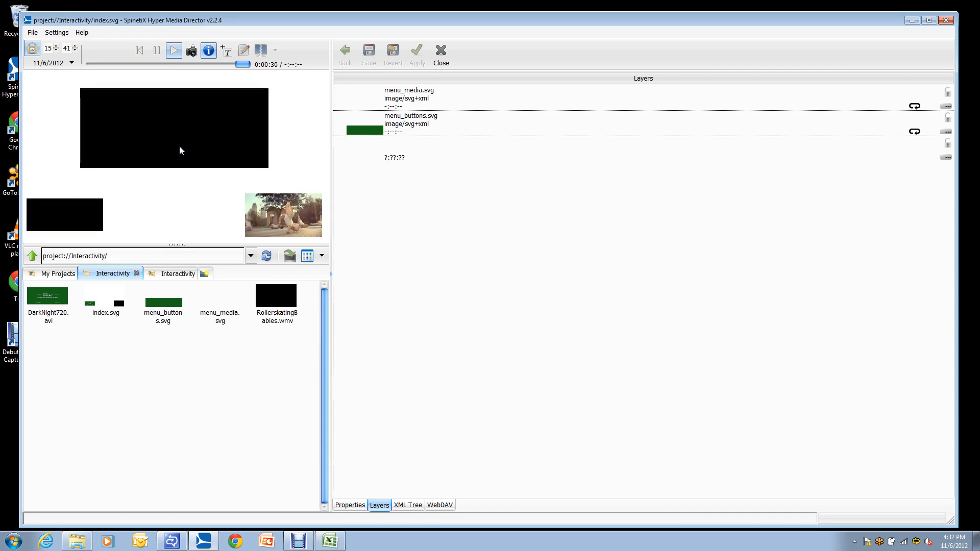
# Test the RollerskatingBabies.wmv button in the index.svg preview and pause the playback
pyautogui.click(283, 212)
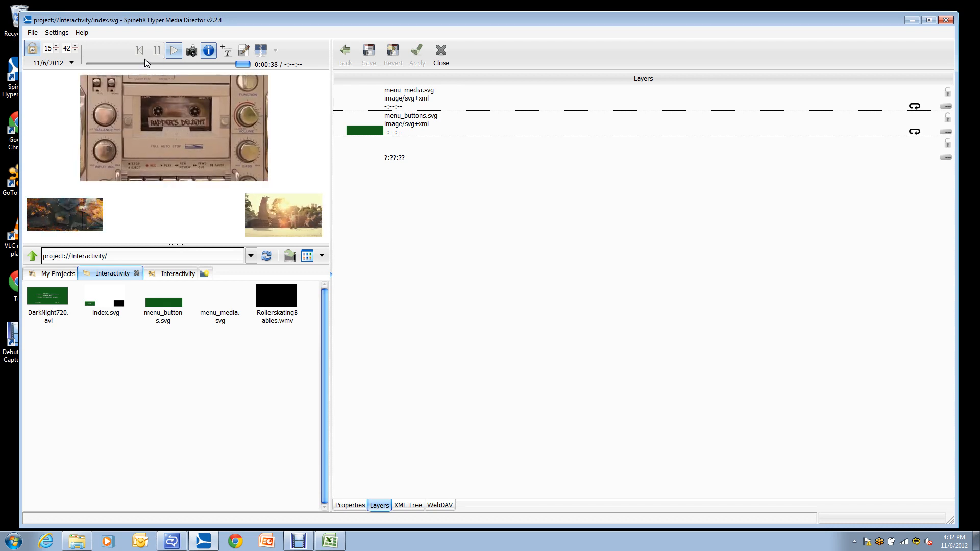
pyautogui.click(157, 50)
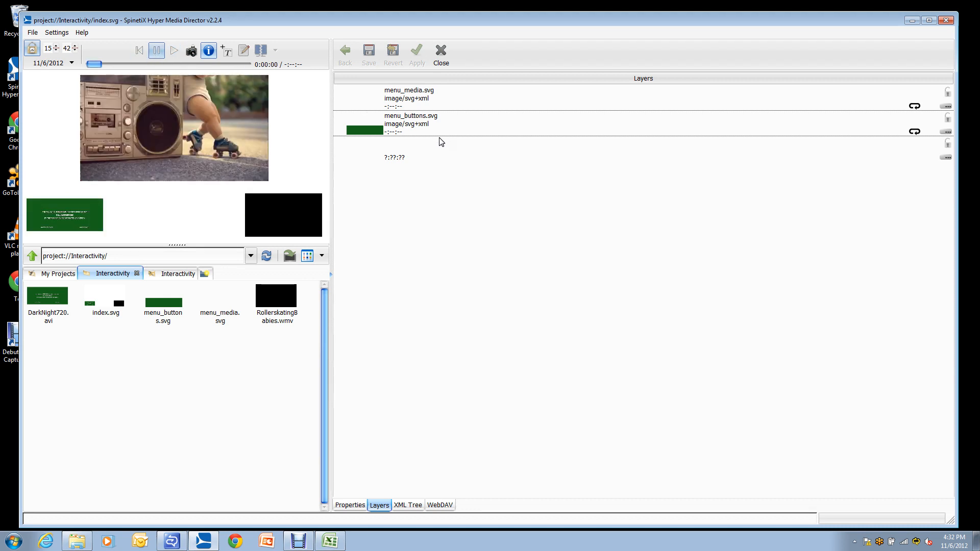
# Open menu_media.svg from the layers of index.svg and set the next page of DarkNight720.avi to index
pyautogui.doubleClick(389, 99)
pyautogui.click(541, 129)
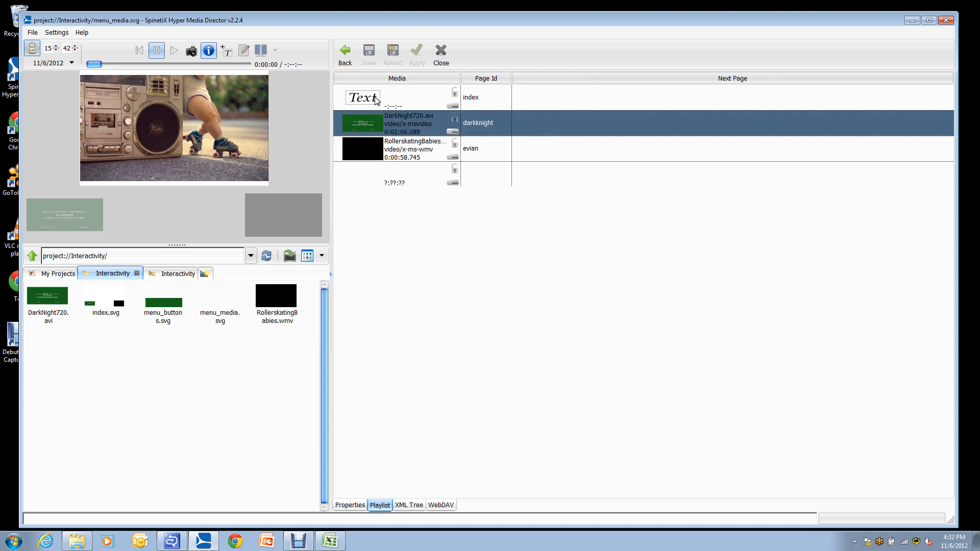
pyautogui.click(538, 124)
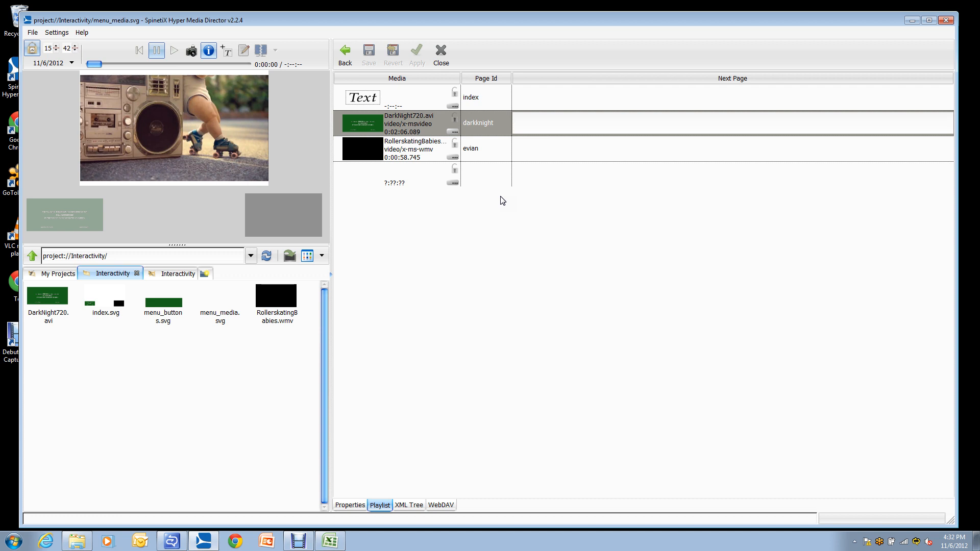
pyautogui.write('index')
pyautogui.press('Return')
# Set the next page of RollerskatingBabies.wmv to index
pyautogui.click(541, 151)
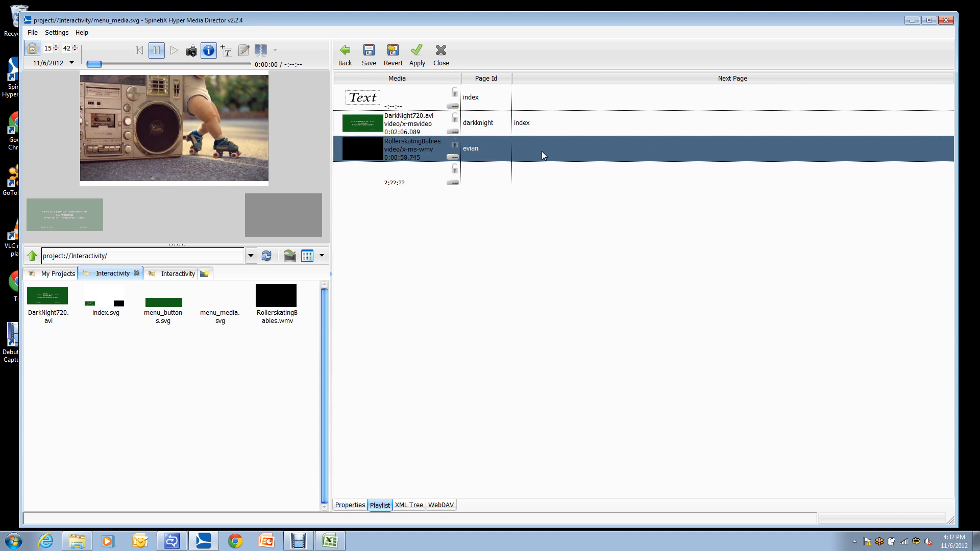
pyautogui.click(540, 150)
pyautogui.write('index')
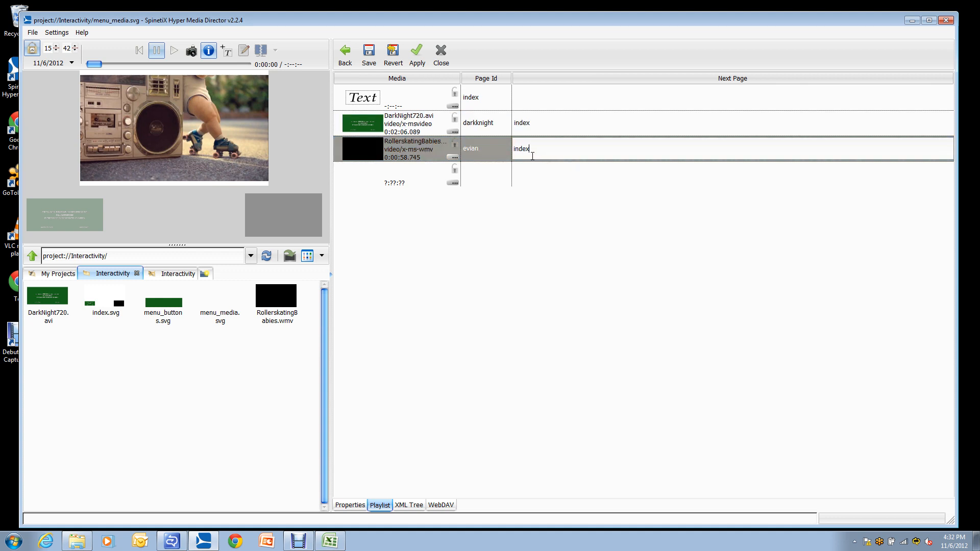
pyautogui.press('Return')
# Apply the next page settings in the menu_media.svg playlist and save the file
pyautogui.click(417, 60)
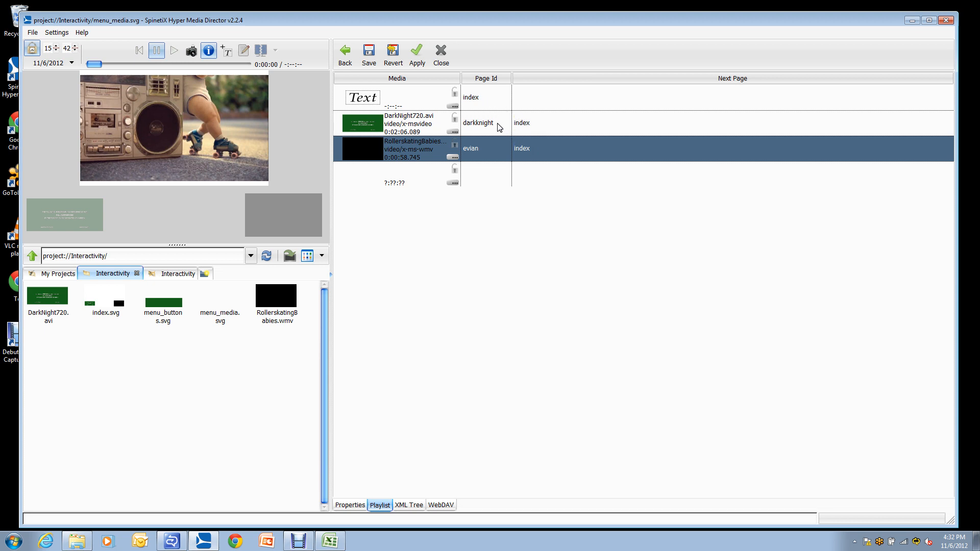
pyautogui.click(389, 124)
pyautogui.click(403, 157)
pyautogui.click(358, 98)
pyautogui.click(413, 64)
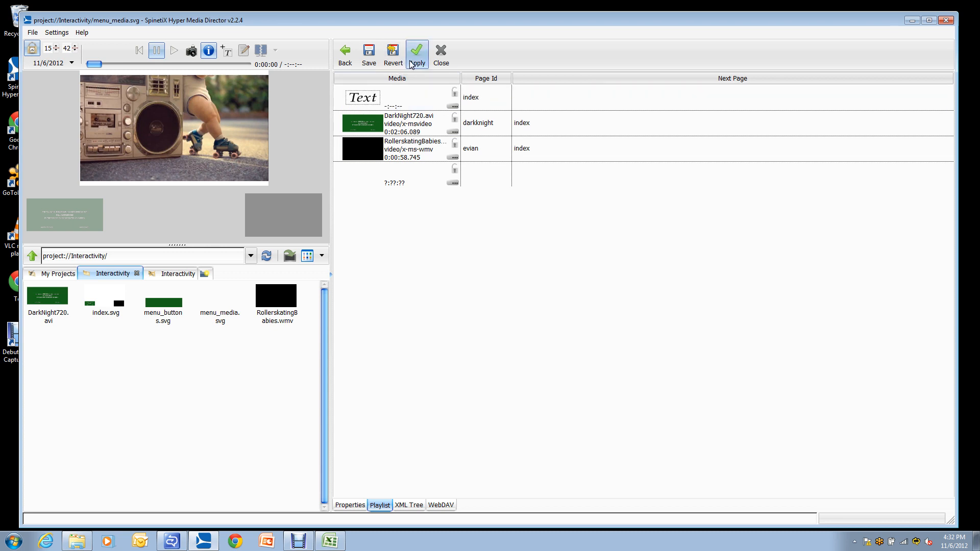
pyautogui.click(369, 61)
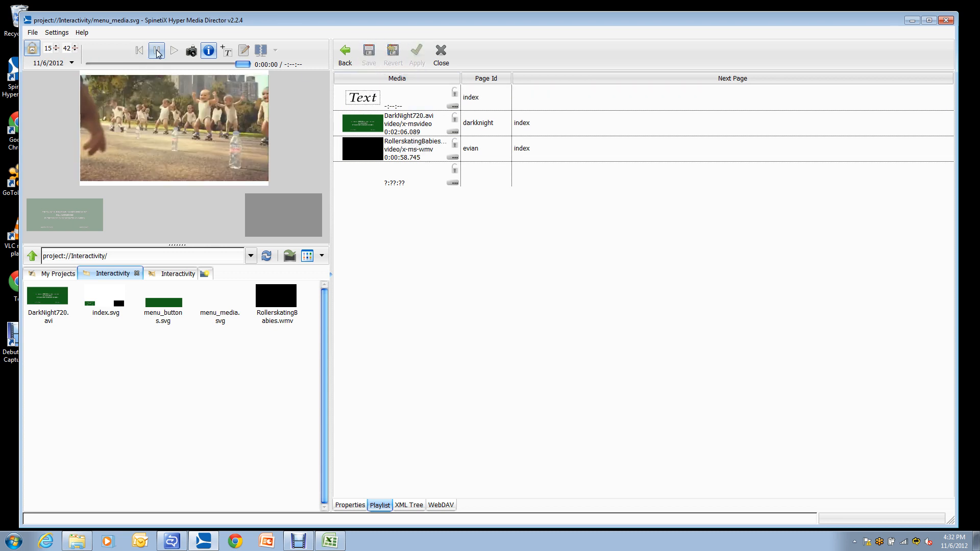
# Start the preview playback and return to index.svg
pyautogui.click(178, 52)
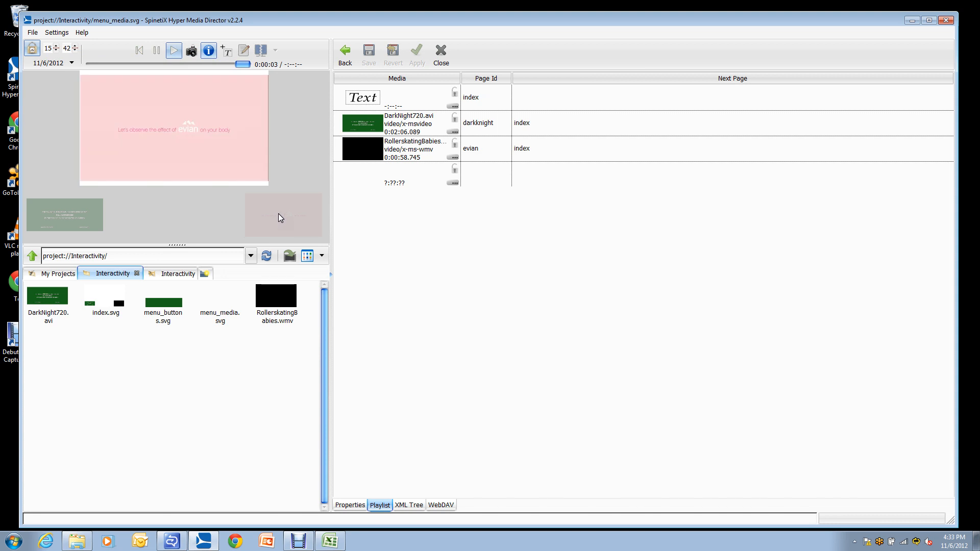
pyautogui.click(340, 59)
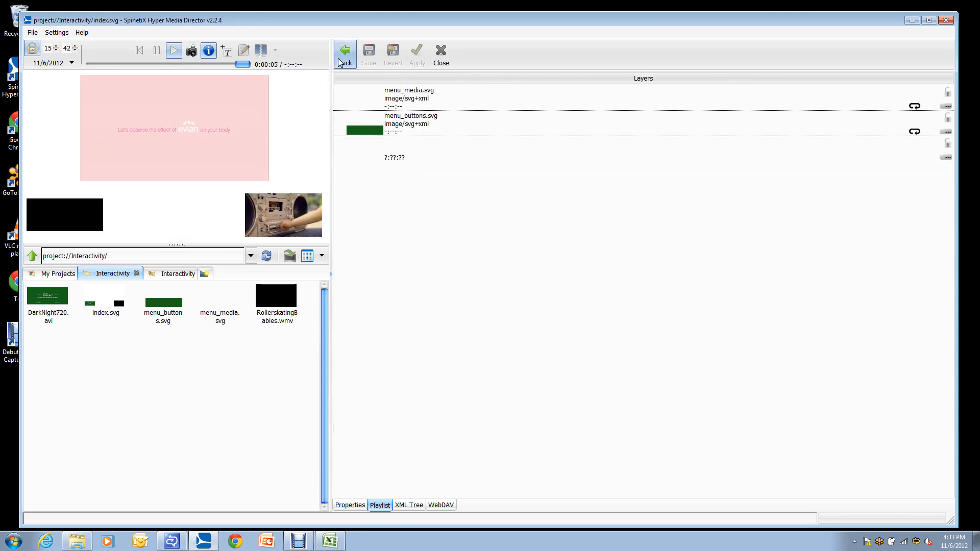